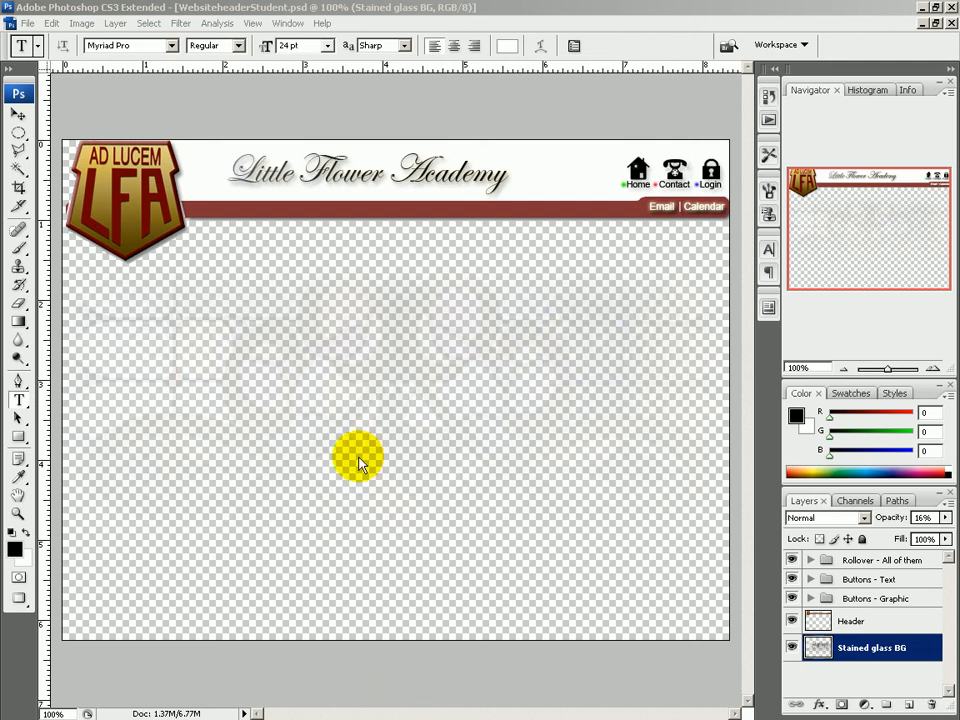
- Switch to Chrome and test the Home, Contact and Login links in the Websiteheader page's header
key(alt+Tab)
key(alt+Tab)
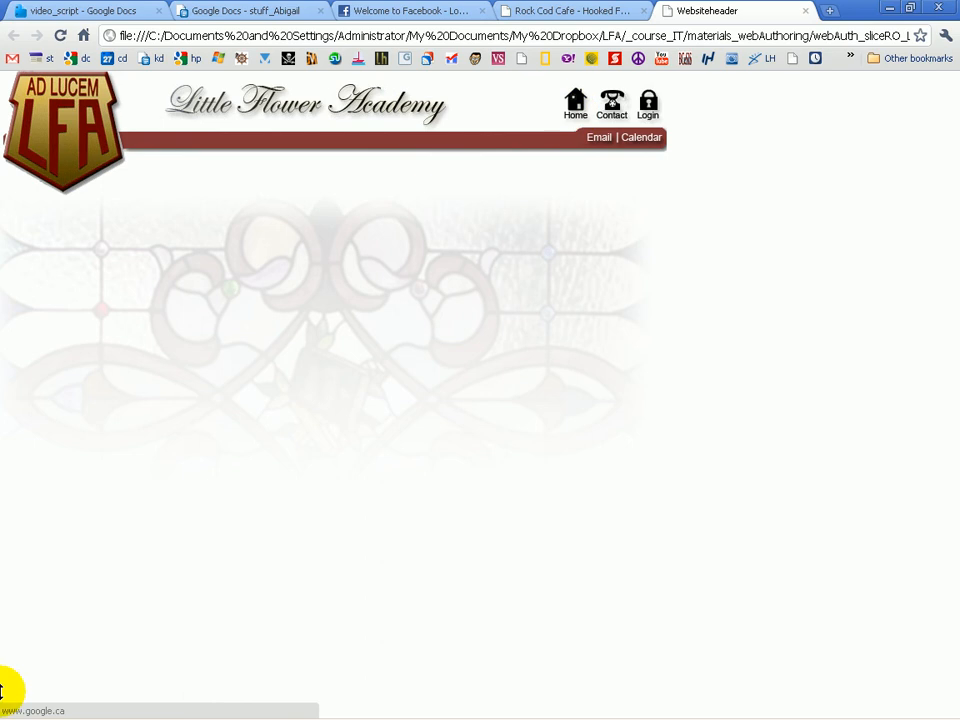
mouse_move(6, 708)
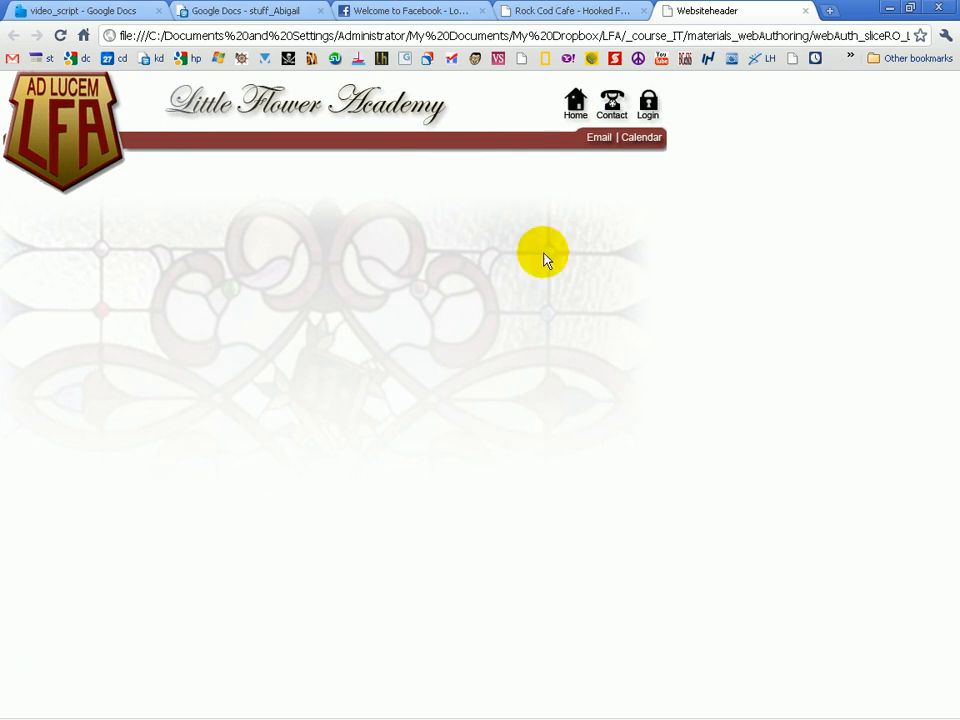
click(580, 110)
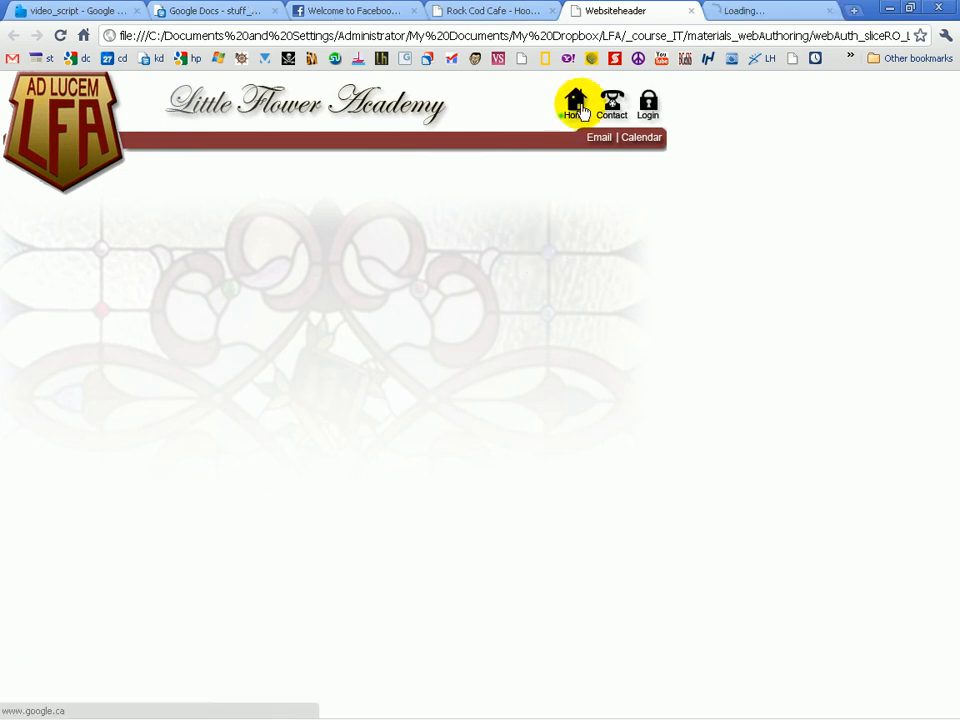
click(646, 113)
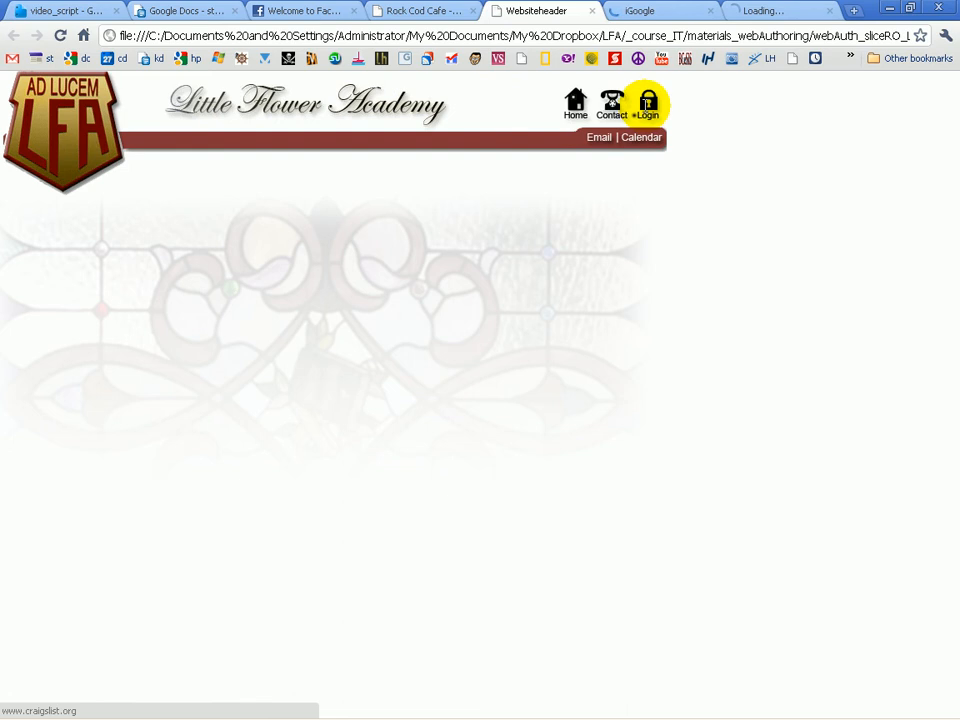
- View the opened iGoogle, Yahoo! Canada and craigslist pages, and close all three
click(642, 17)
click(592, 18)
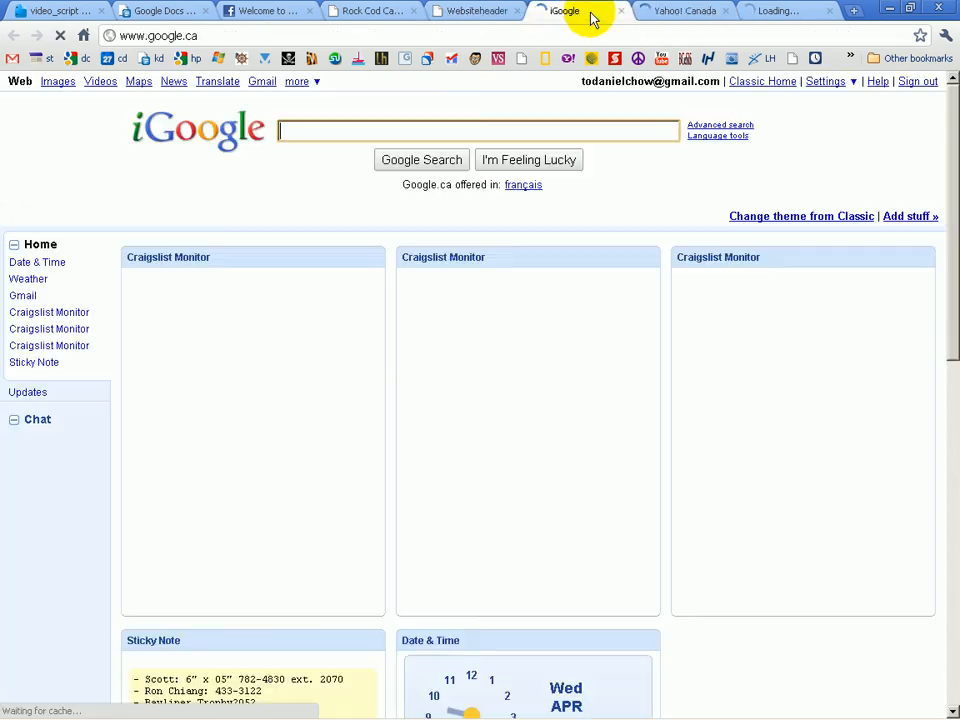
click(686, 11)
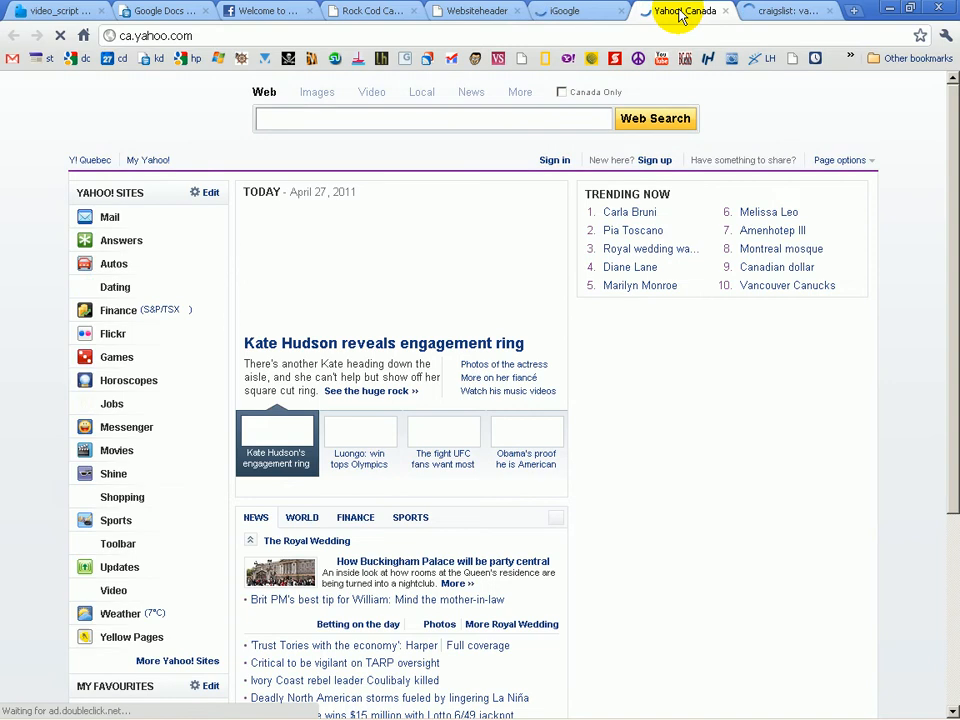
click(748, 11)
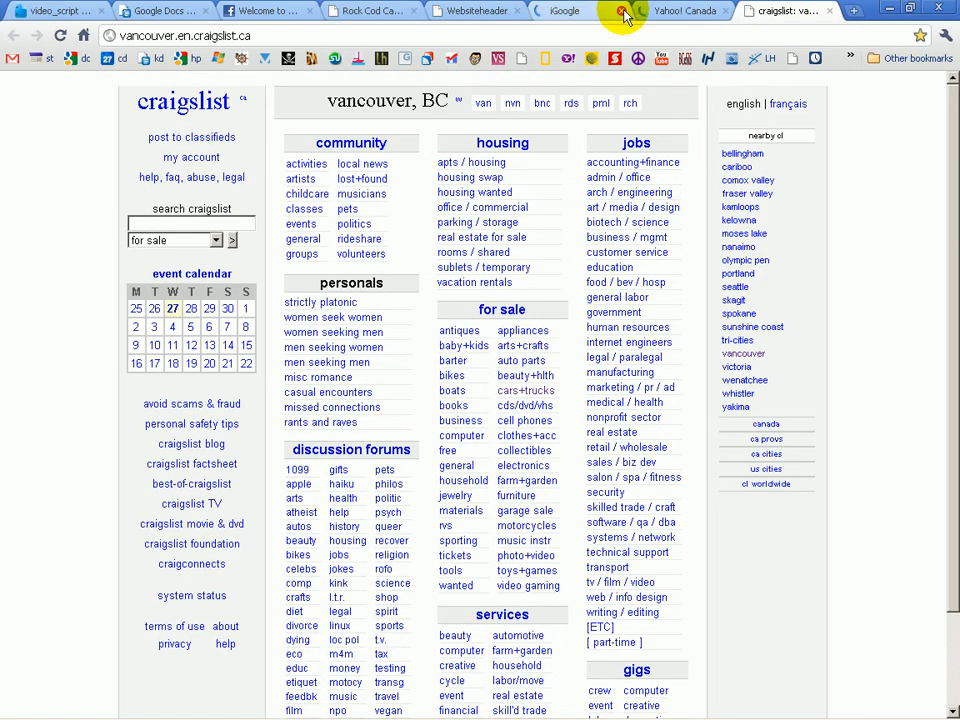
click(622, 11)
click(622, 11)
click(623, 12)
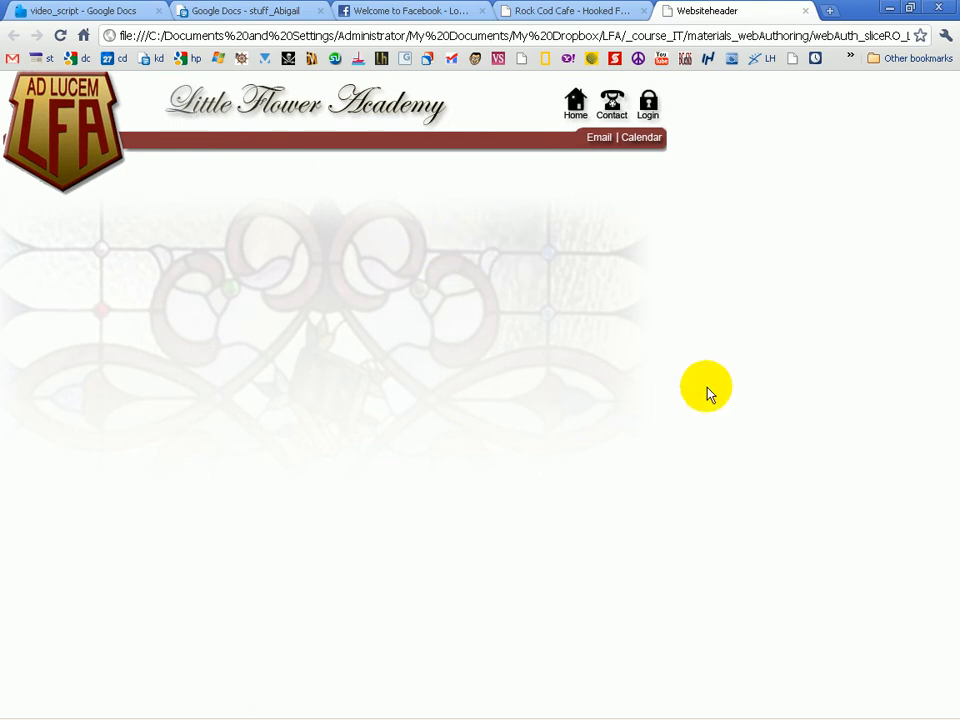
- Open the LFA logo header image, the Email button image and the Contact button image each in a new tab
right_click(57, 163)
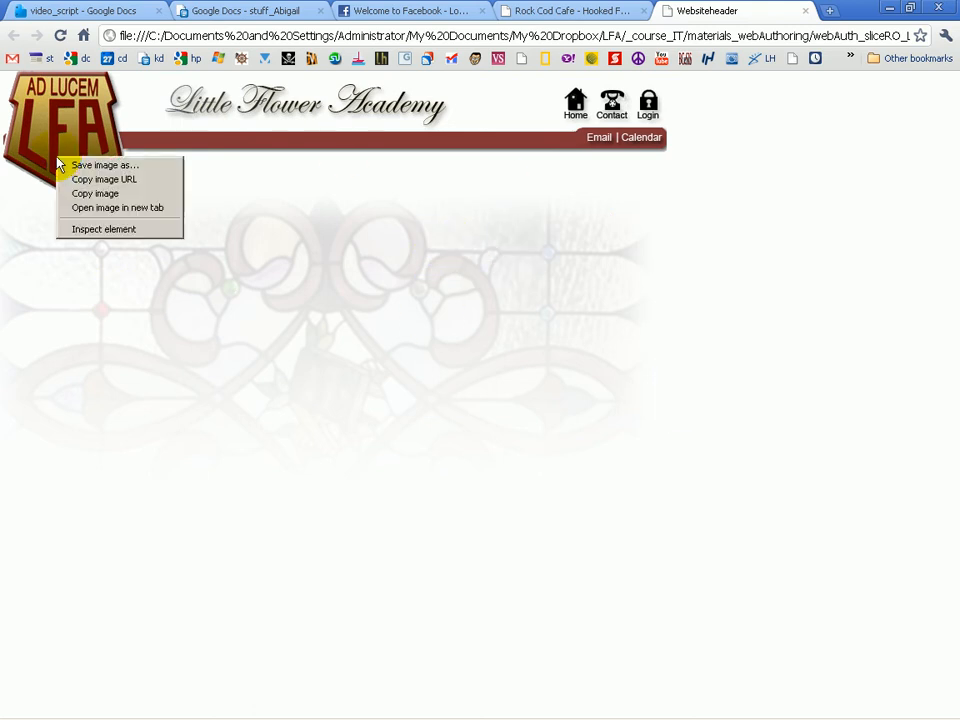
click(95, 208)
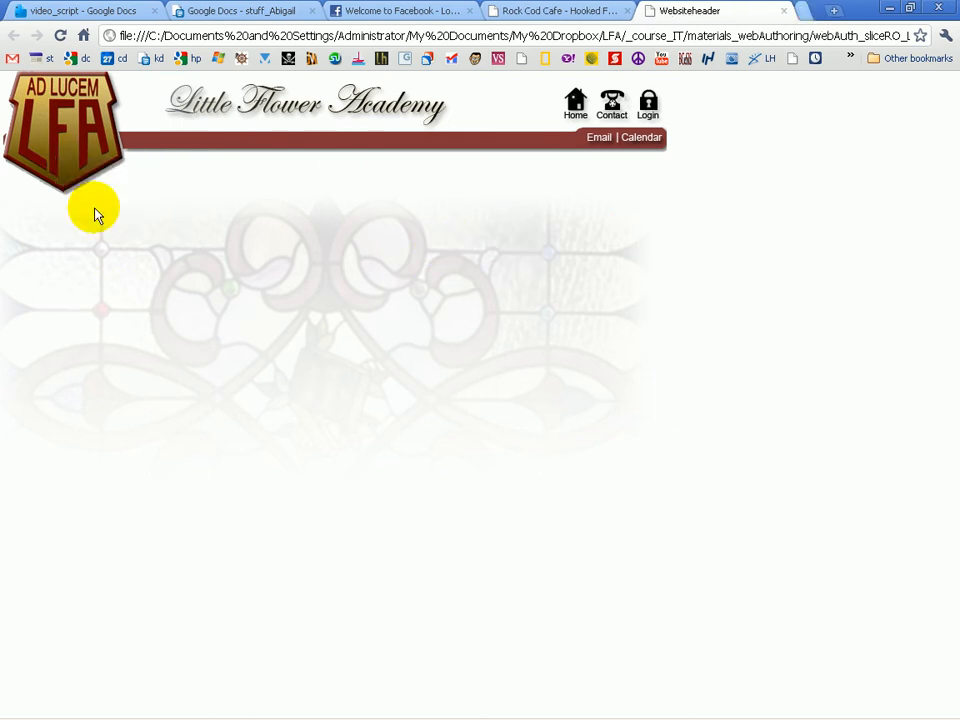
right_click(592, 137)
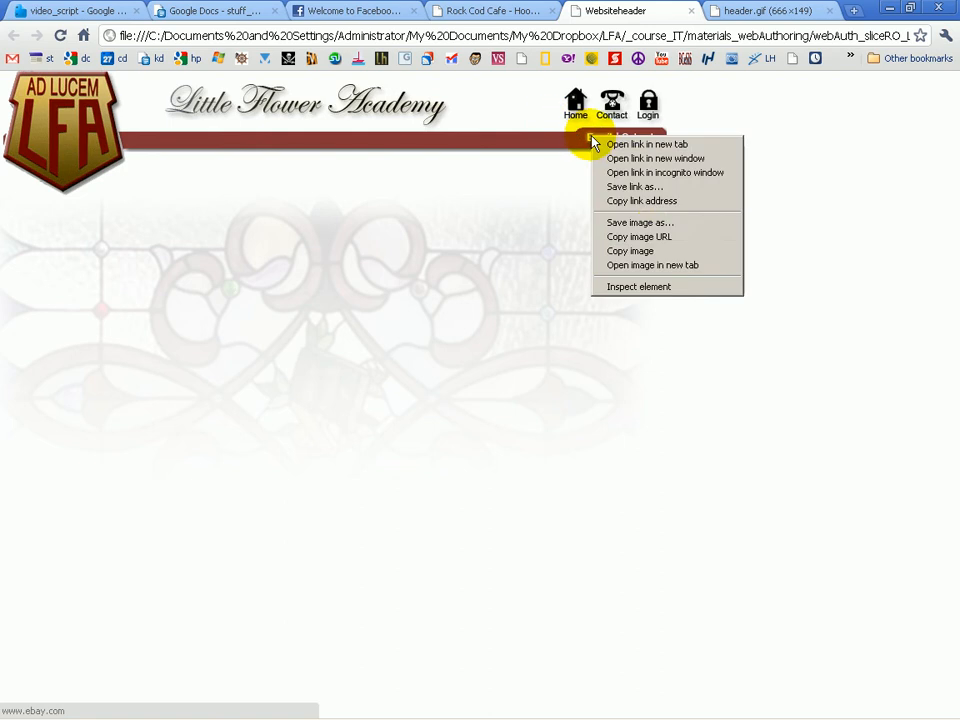
click(674, 275)
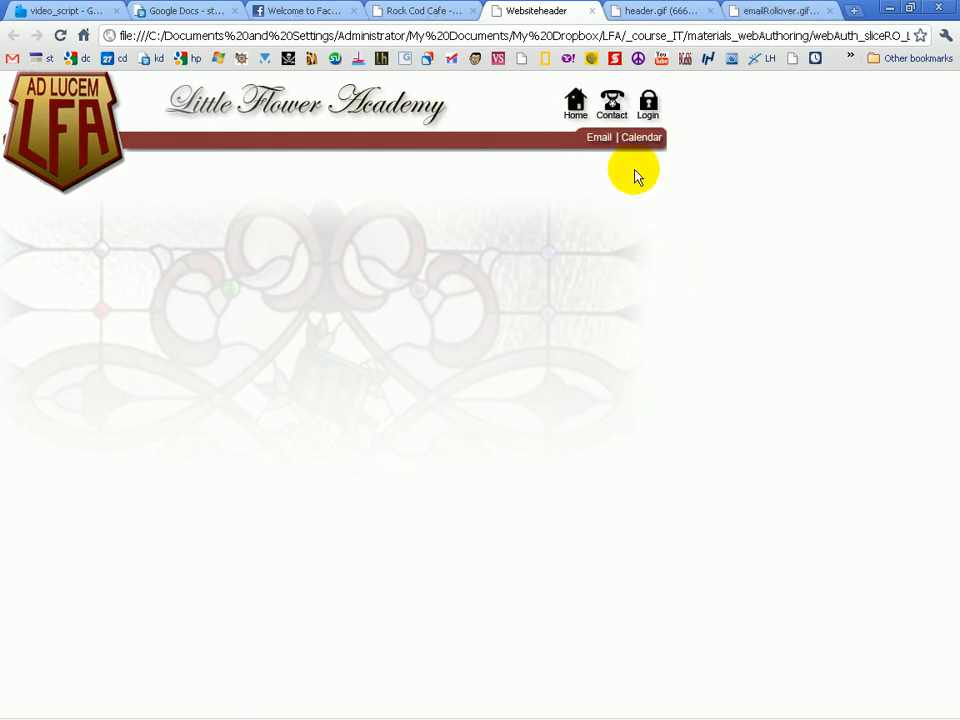
right_click(613, 118)
click(676, 244)
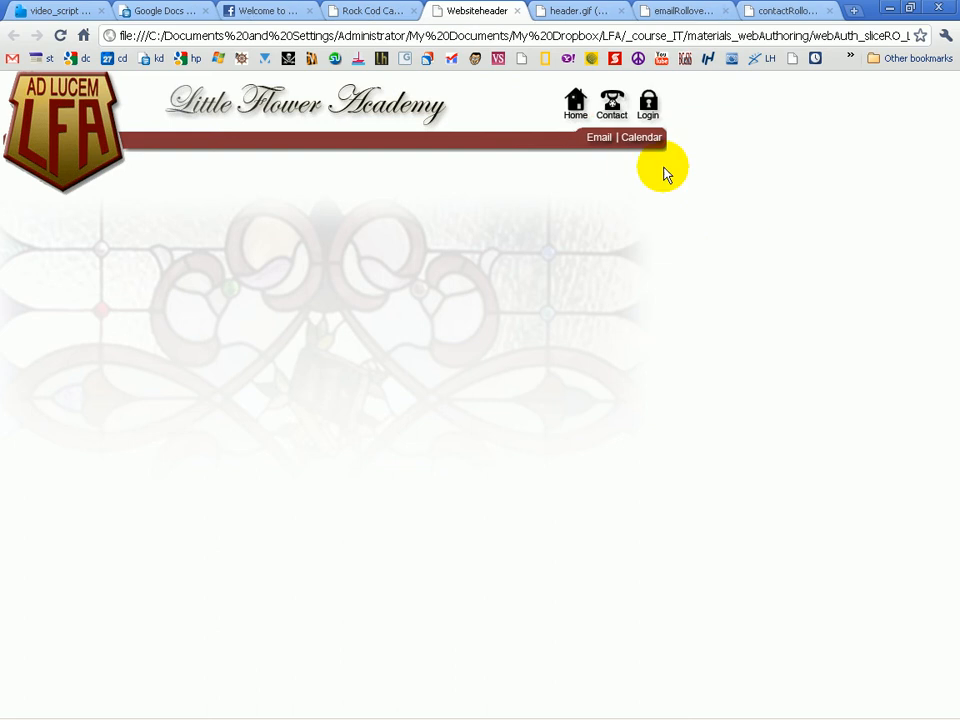
- Examine the separately opened header, email rollover and contact rollover images
click(568, 19)
click(677, 21)
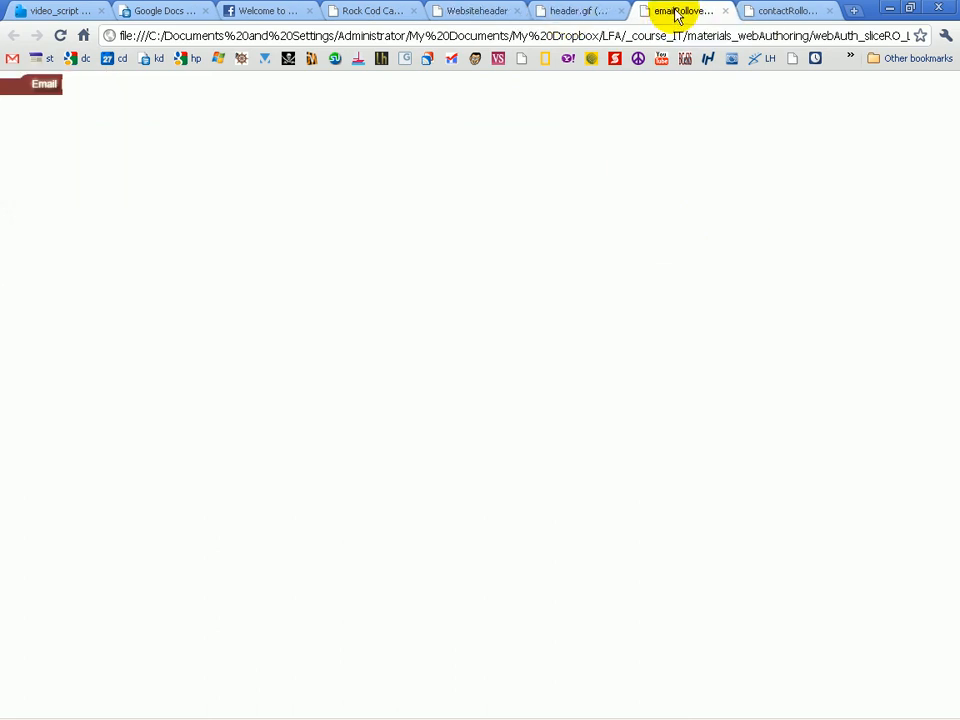
click(767, 15)
click(692, 15)
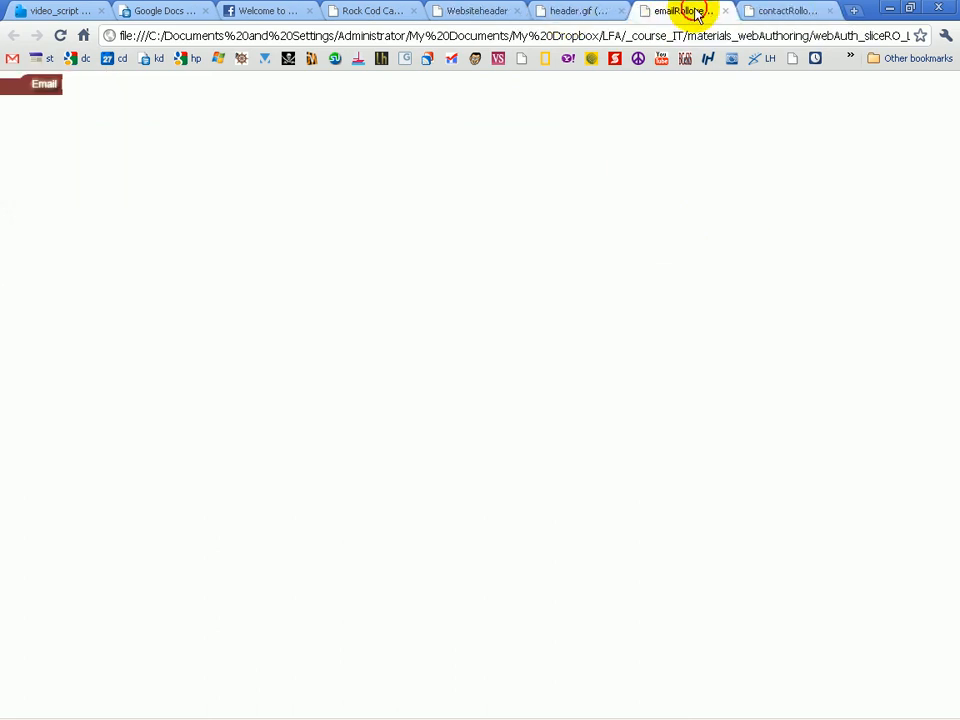
click(605, 14)
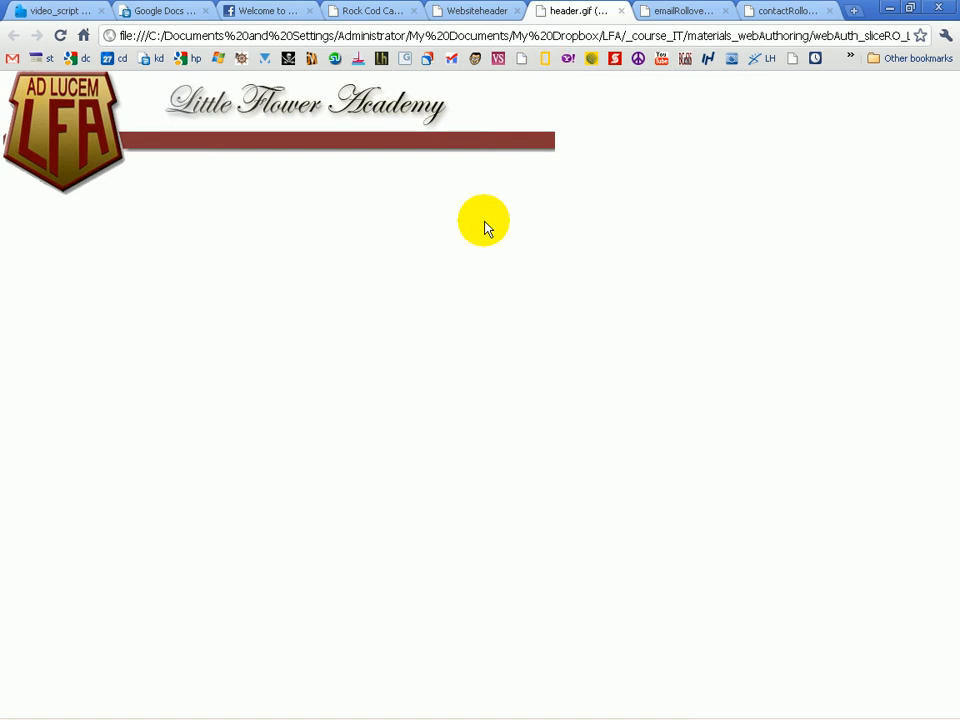
- Switch to Photoshop and close the Color and Navigator panel groups to make room for the layer list
key(alt+Tab)
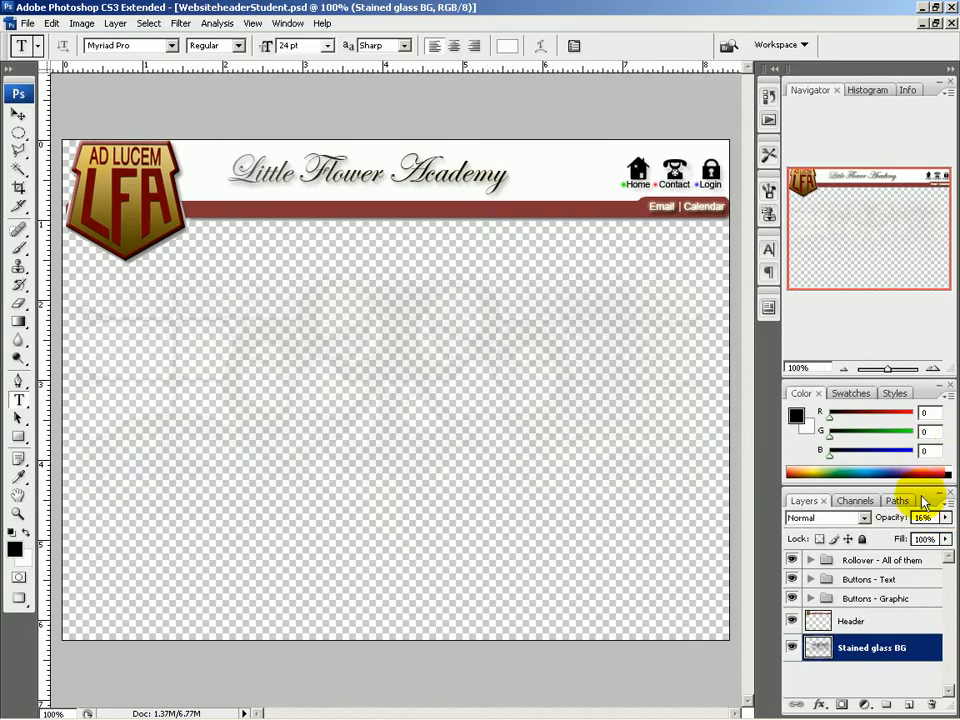
click(946, 384)
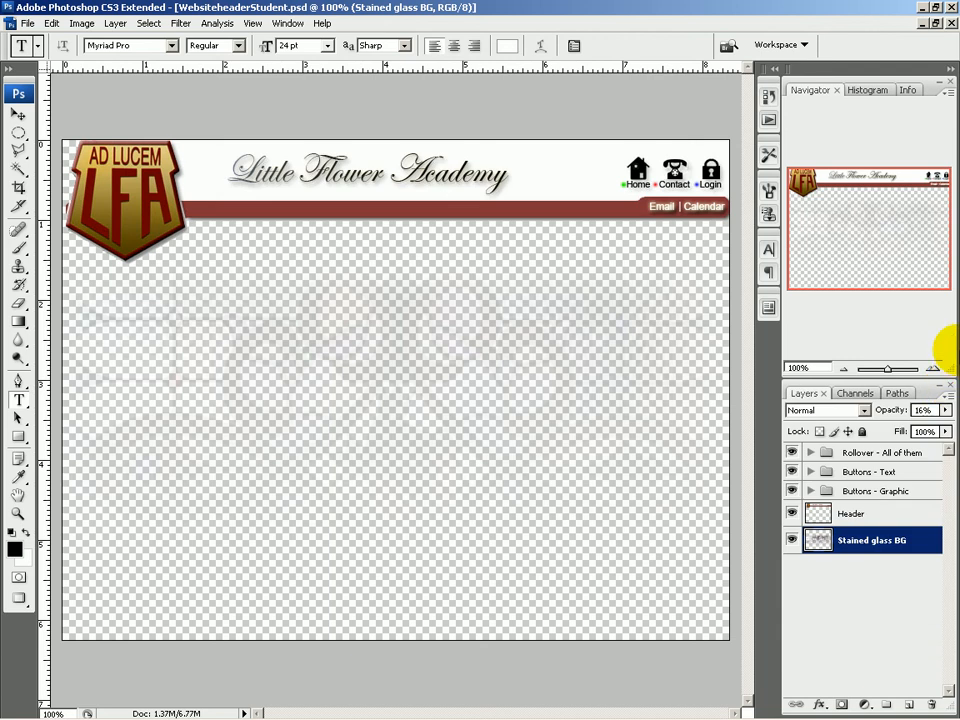
click(951, 81)
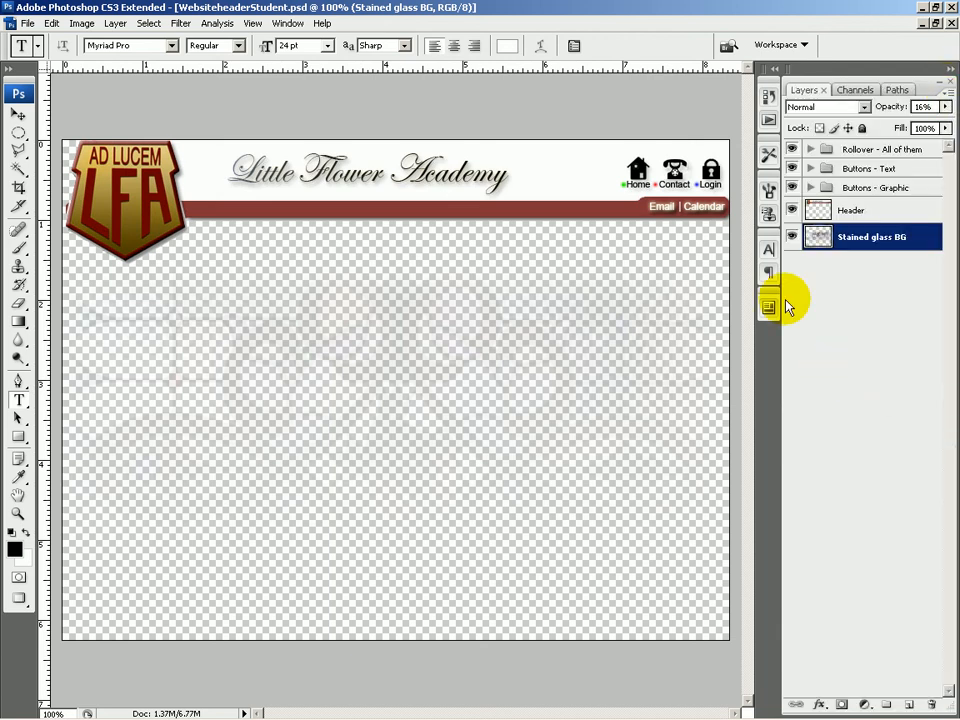
- Toggle the Header layer's visibility off and on repeatedly to examine what it contains, leaving it visible
click(792, 211)
click(792, 211)
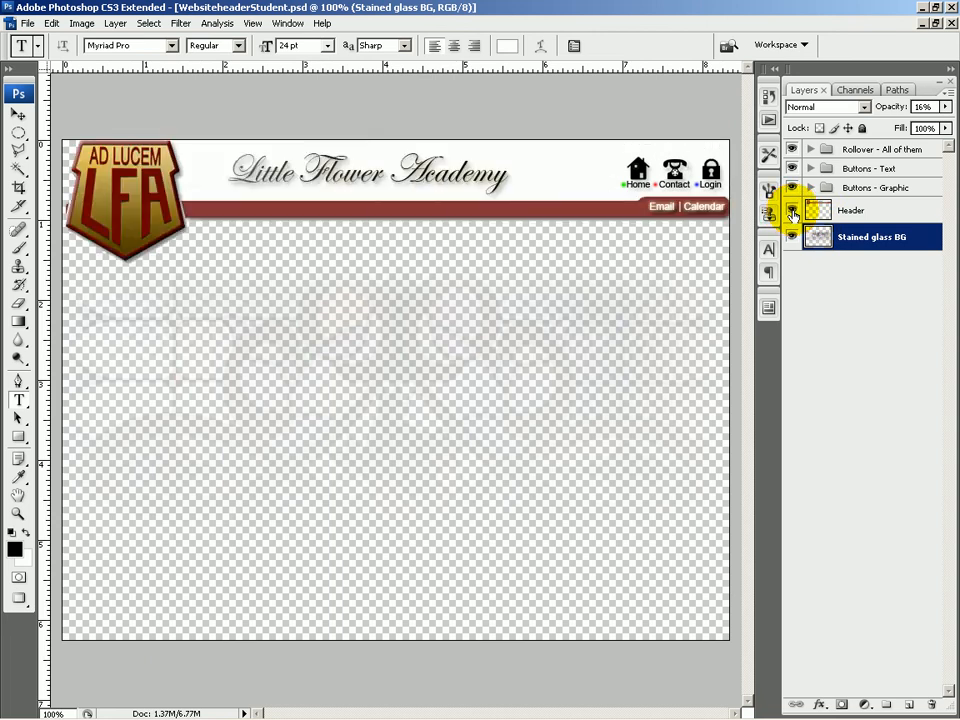
click(792, 211)
click(792, 211)
click(792, 211)
click(792, 211)
- Switch to Chrome and compare the header, email rollover and contact rollover images as separate slices
key(alt+Tab)
click(680, 12)
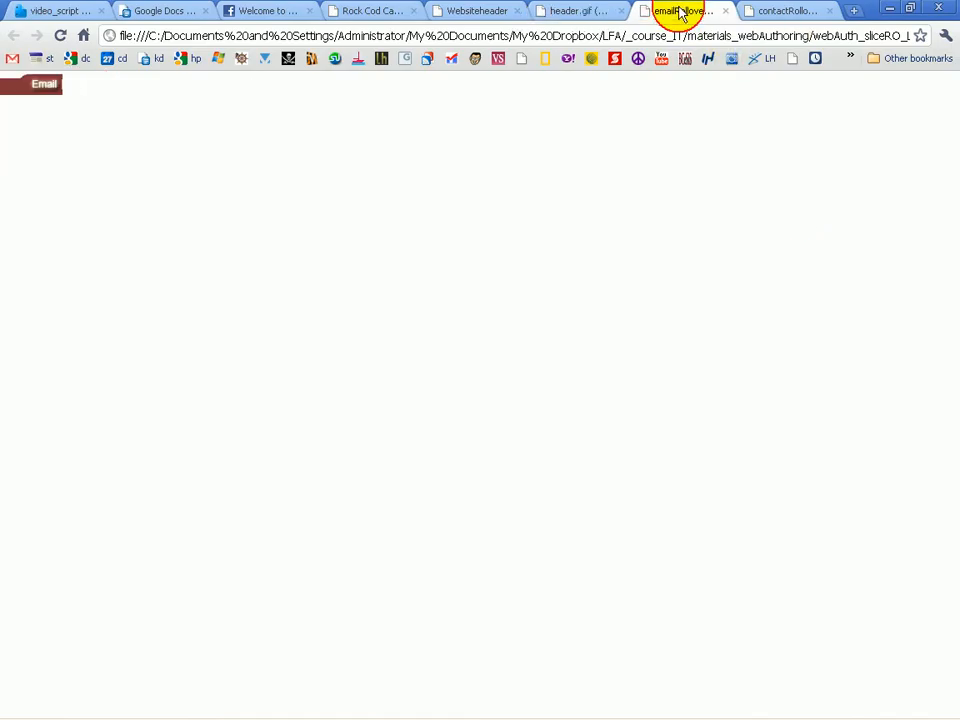
click(574, 11)
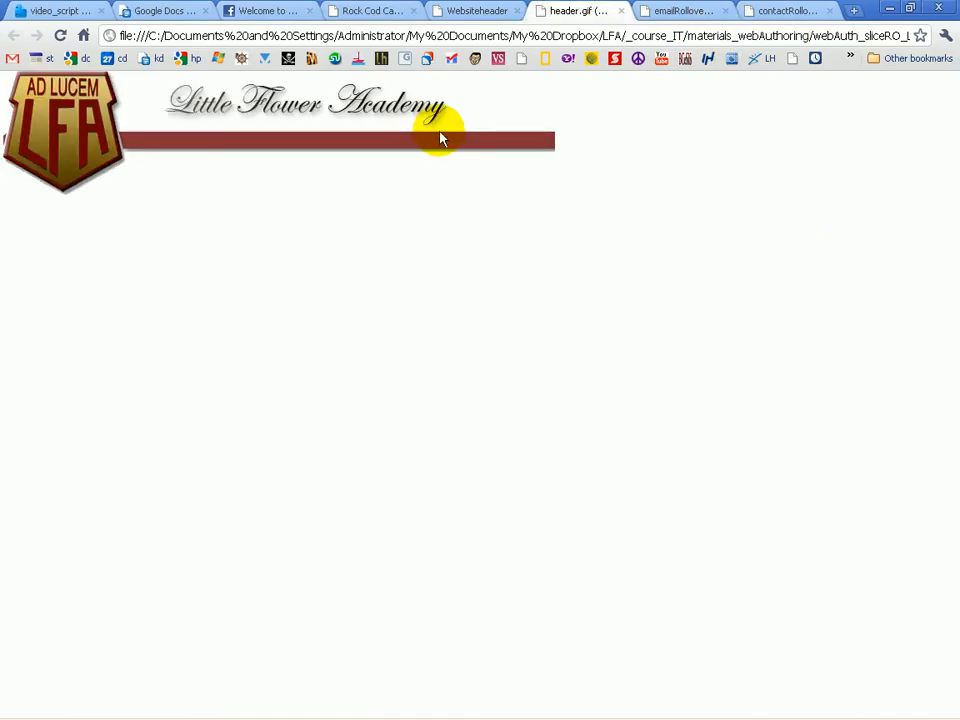
click(683, 12)
click(766, 13)
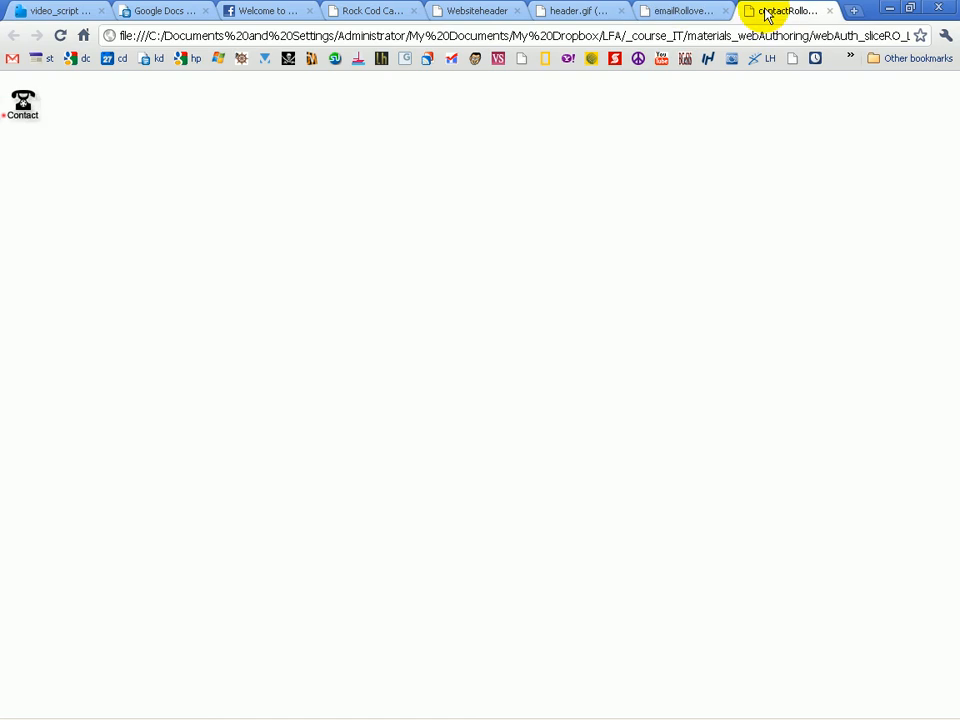
click(675, 17)
click(580, 20)
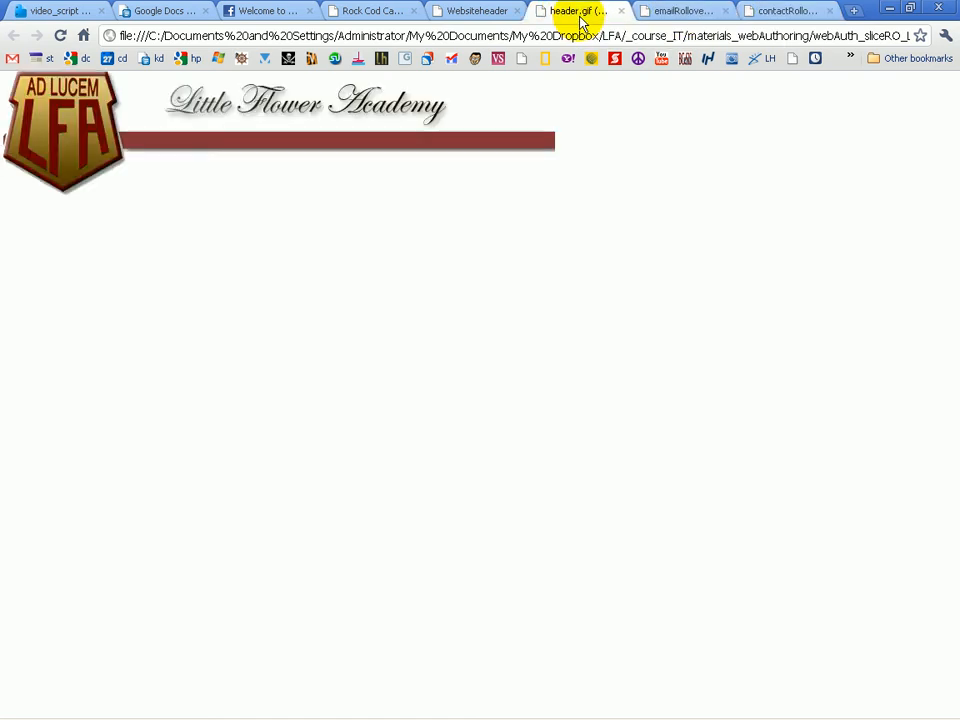
click(683, 12)
click(772, 12)
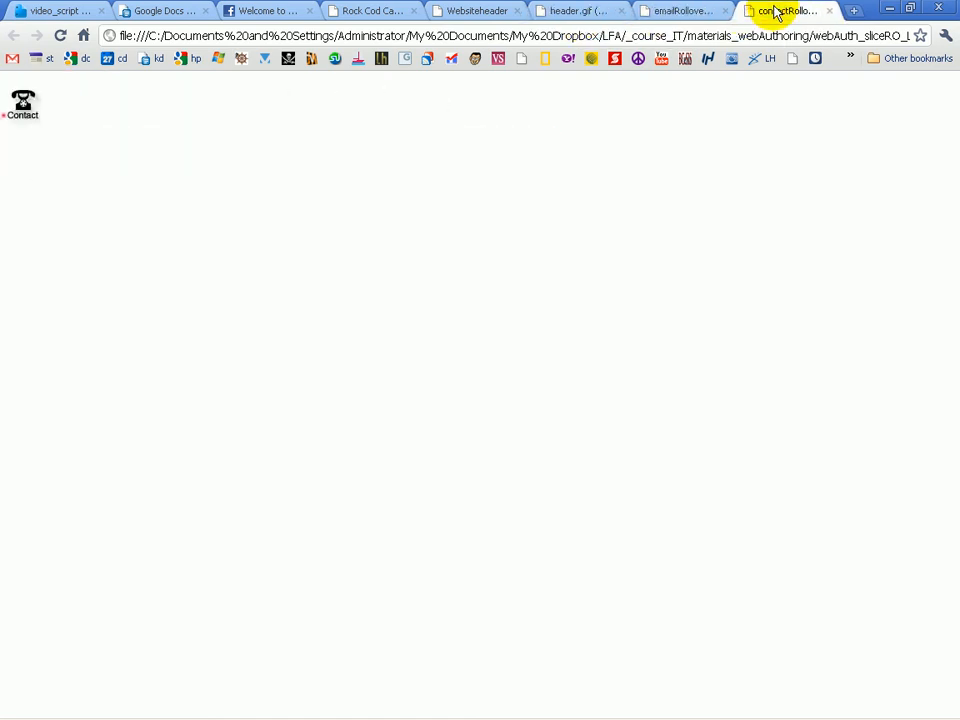
click(685, 14)
click(602, 14)
click(658, 12)
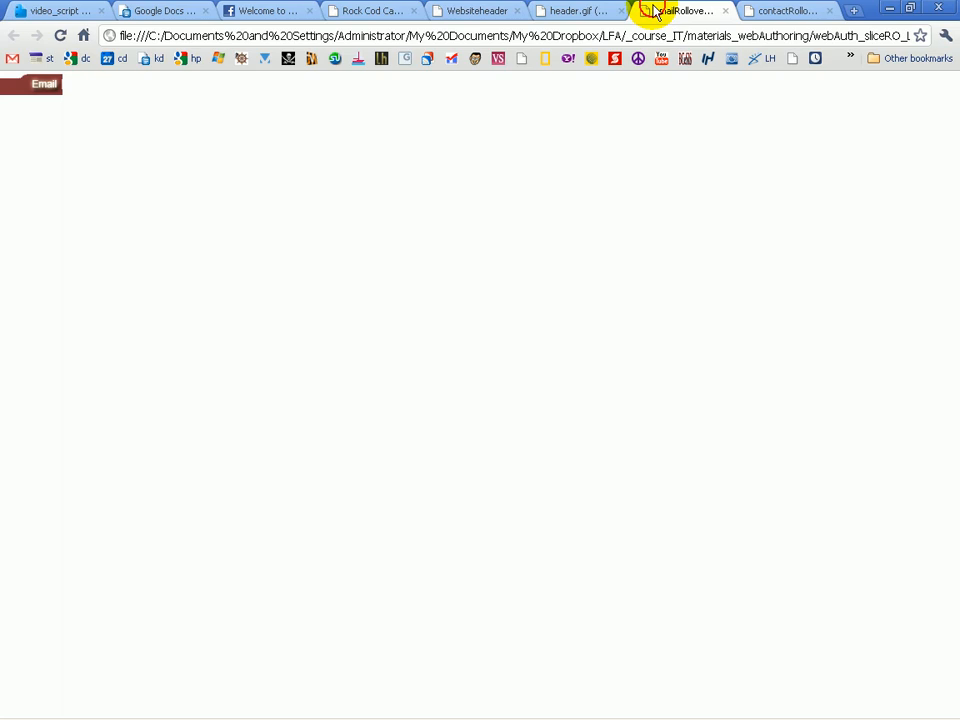
click(755, 10)
click(686, 10)
click(587, 10)
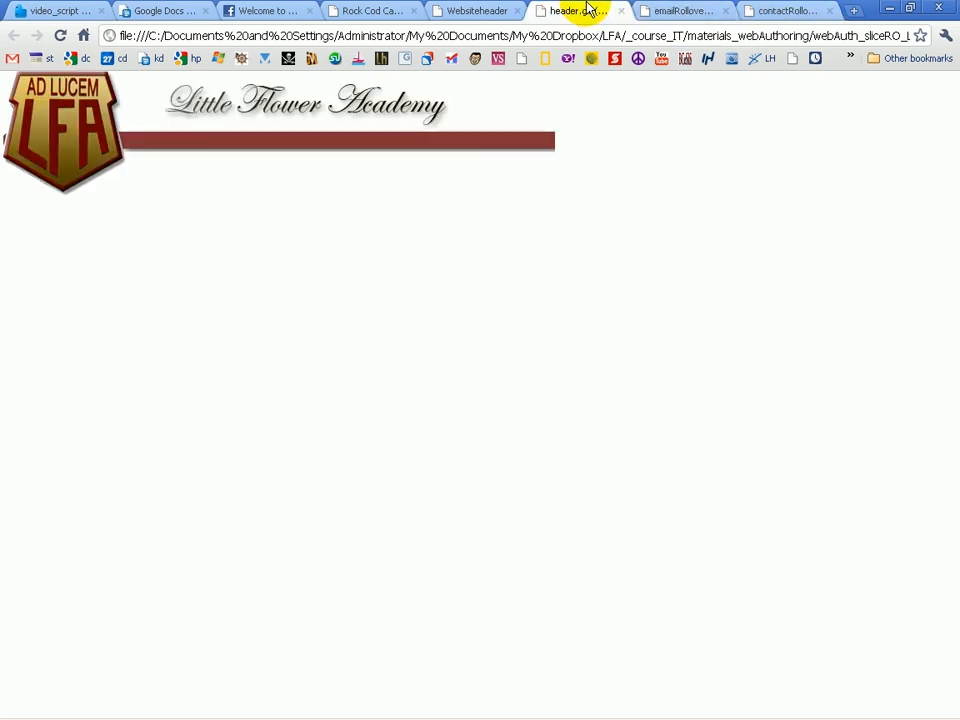
- Switch to Photoshop and expand the Buttons - Graphic, Buttons - Text and Rollover - All of them layer groups
key(alt+Tab)
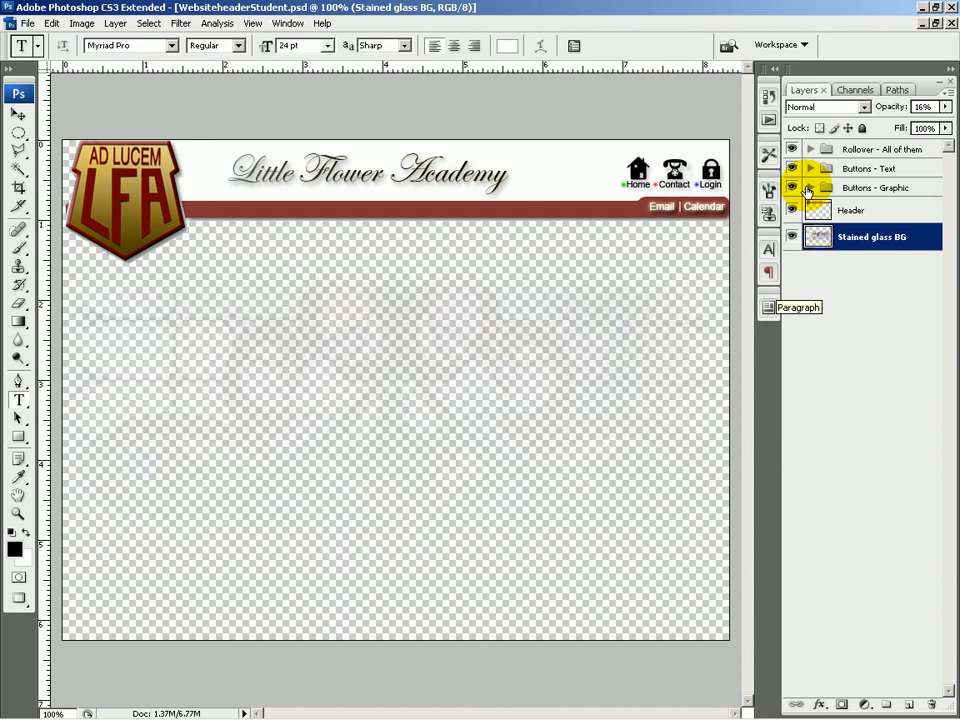
click(810, 188)
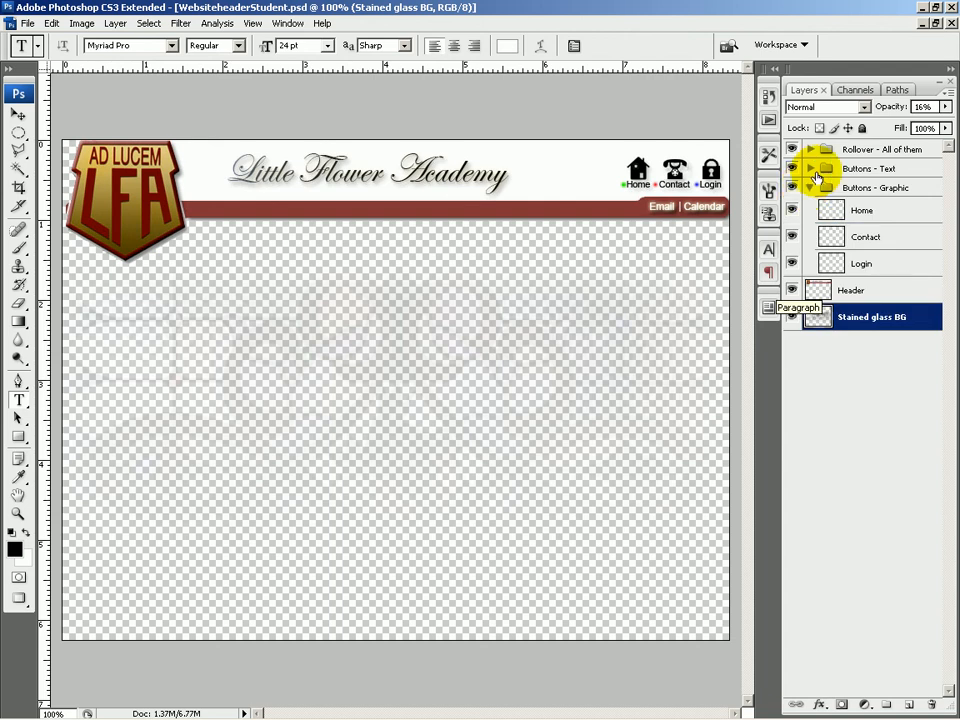
click(811, 169)
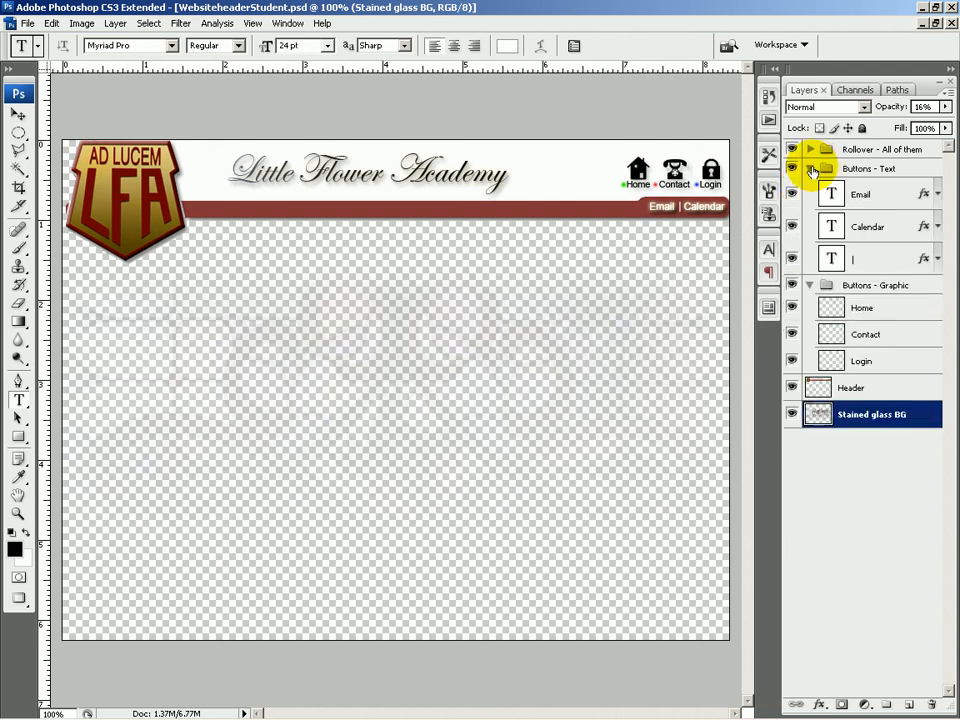
click(810, 150)
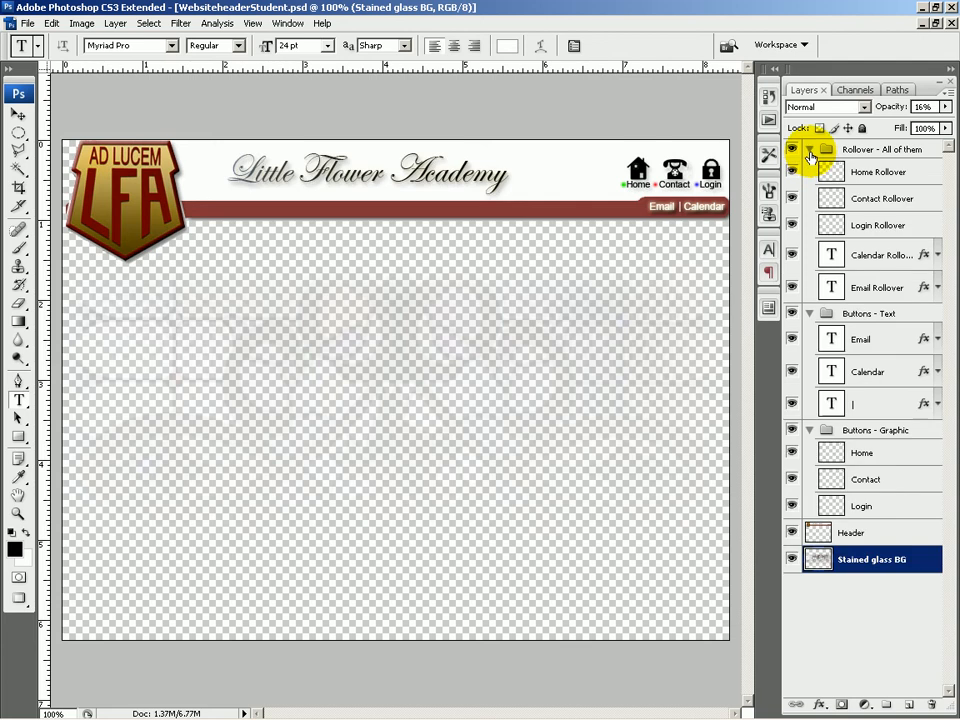
- Toggle the Rollover - All of them group's visibility to compare button states, leave it visible, and switch back to Chrome
click(793, 150)
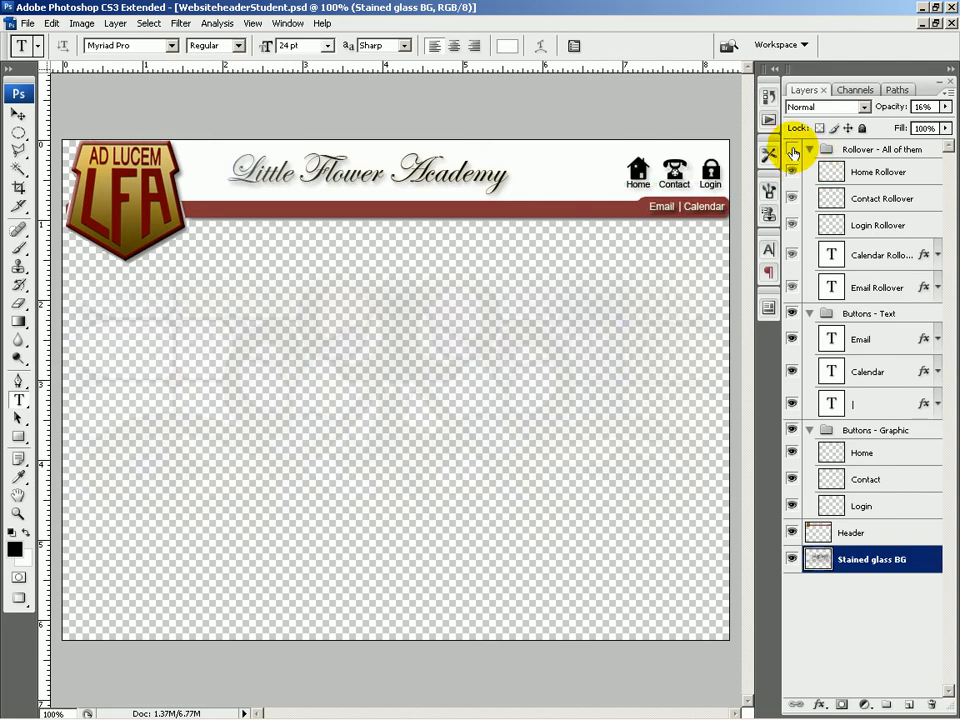
click(793, 150)
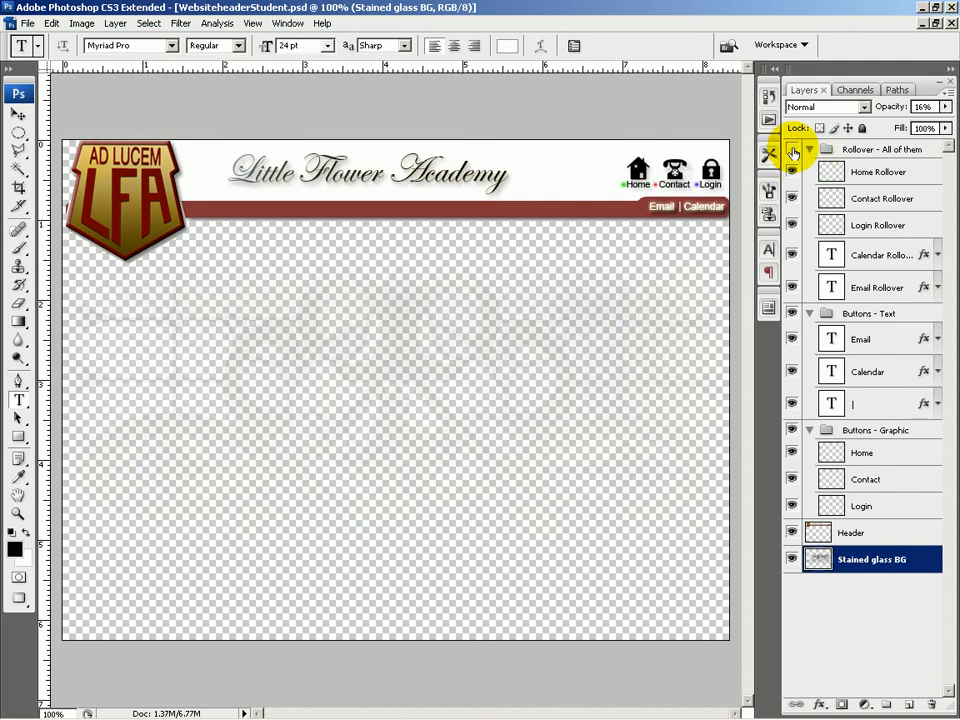
click(793, 150)
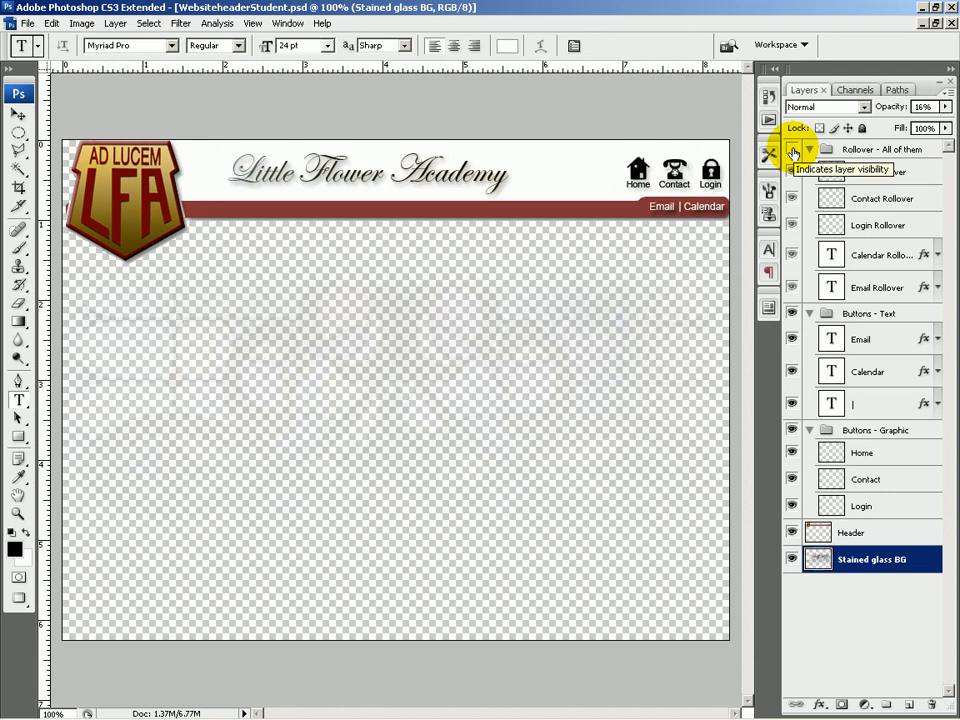
click(793, 151)
key(alt+Tab)
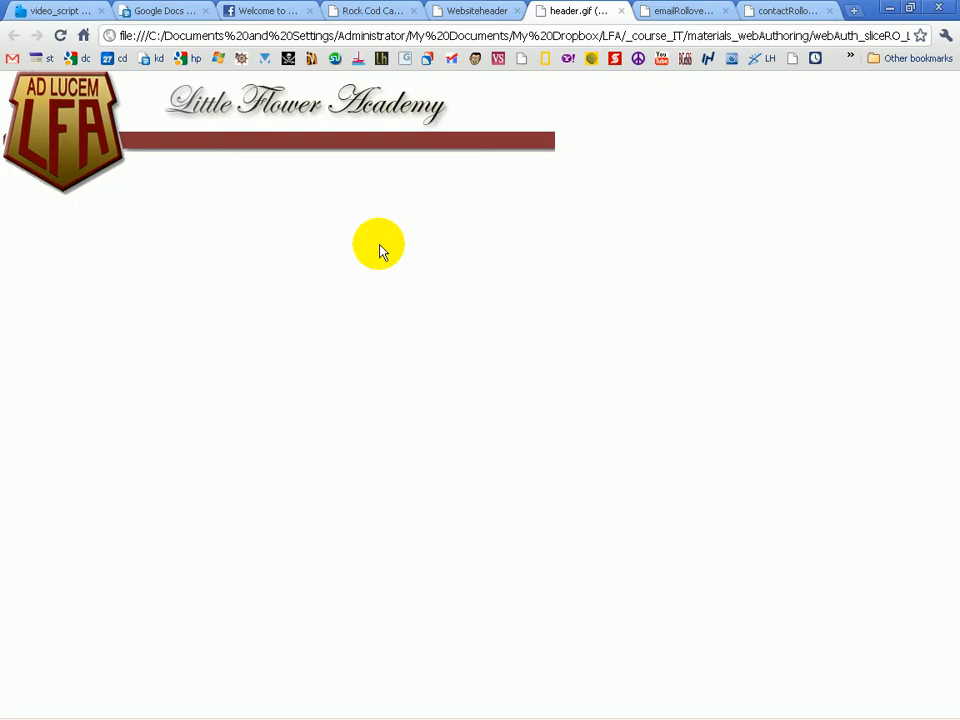
- View the Websiteheader page's button rollovers, switch to Photoshop and hide the Rollover - All of them layer group
click(472, 10)
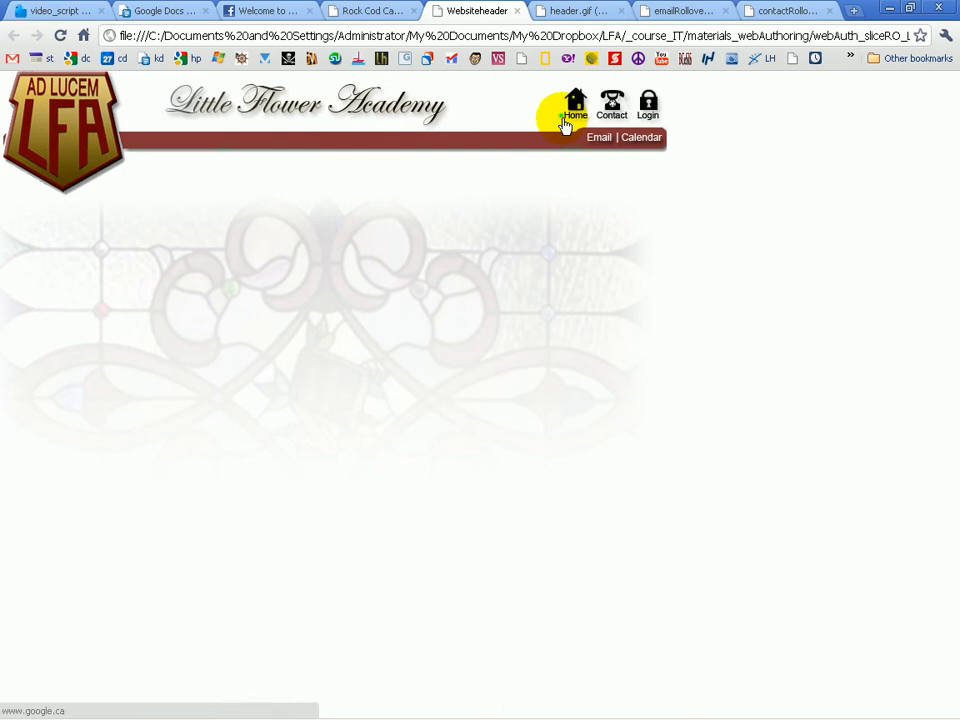
key(alt+Tab)
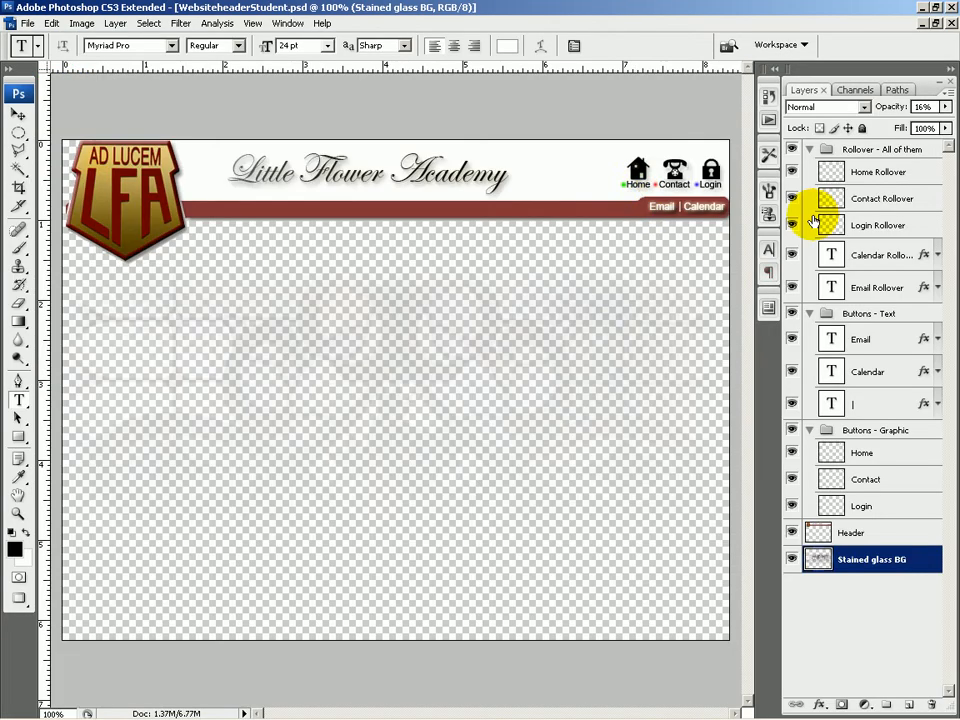
click(791, 151)
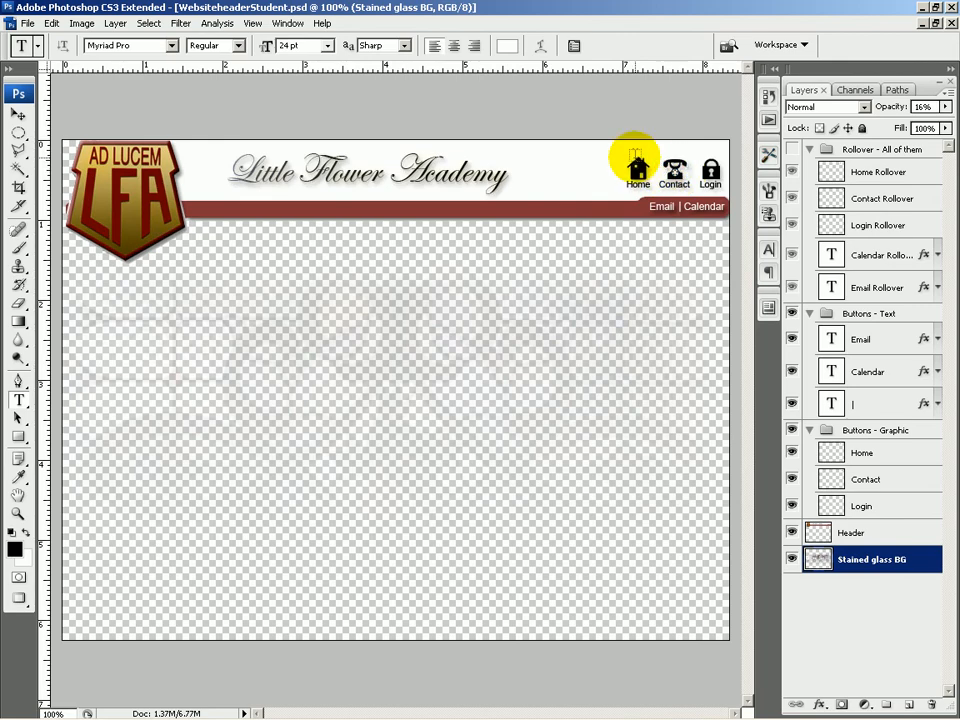
- Switch to Chrome, check the page's Email rollover and compare the emailRollover and contactRollover images
key(alt+Tab)
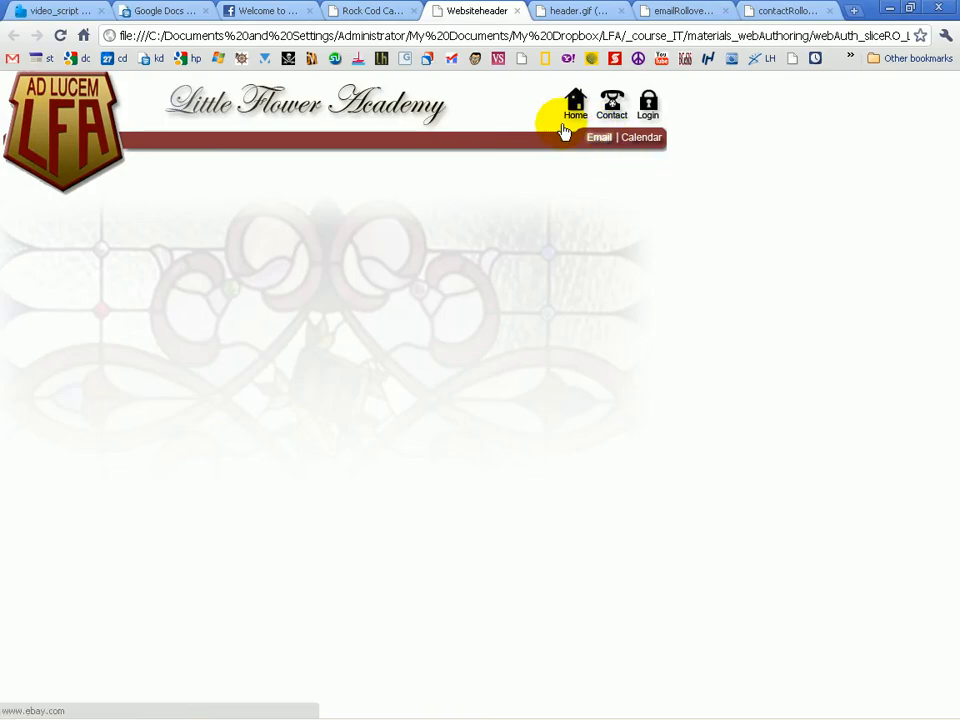
click(694, 11)
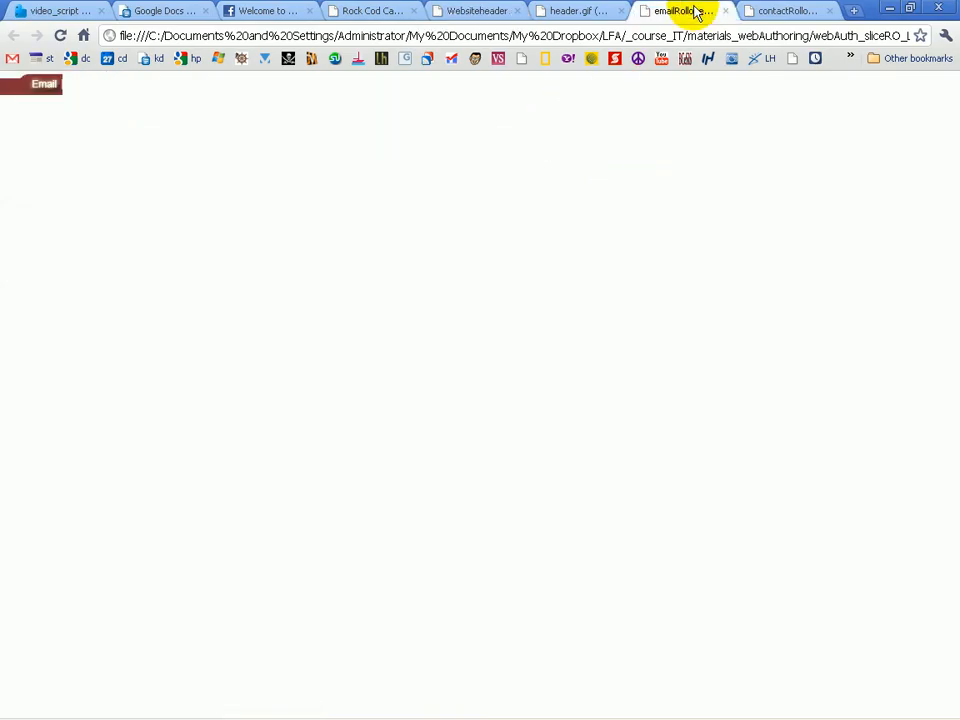
click(773, 12)
click(696, 11)
click(788, 12)
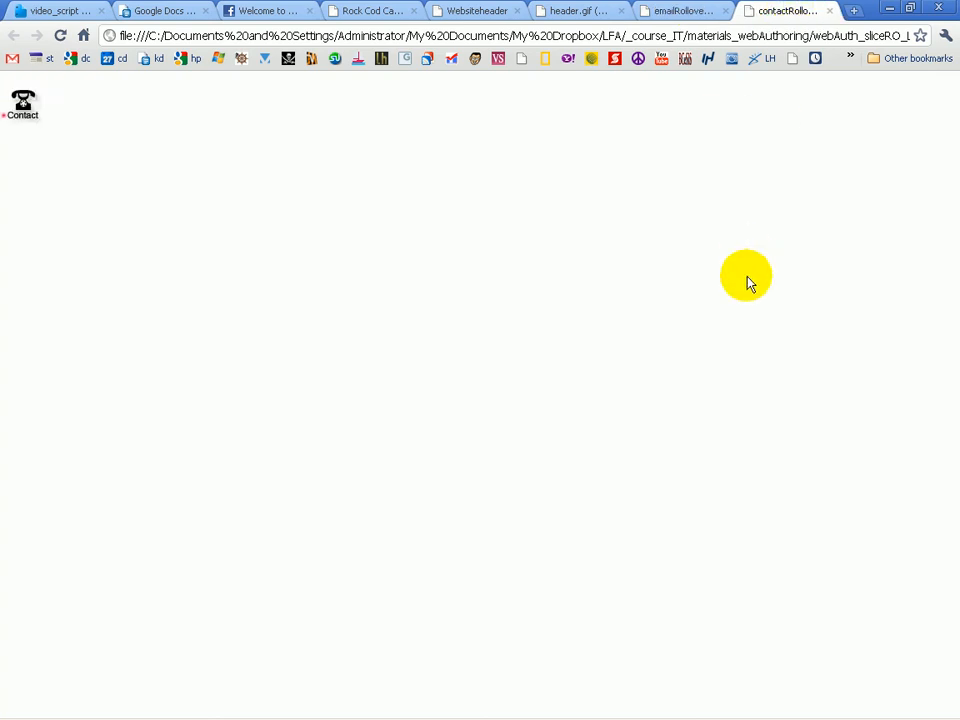
- Switch to the file browser and open the images folder inside 0300_rolloversDone
key(alt+Tab)
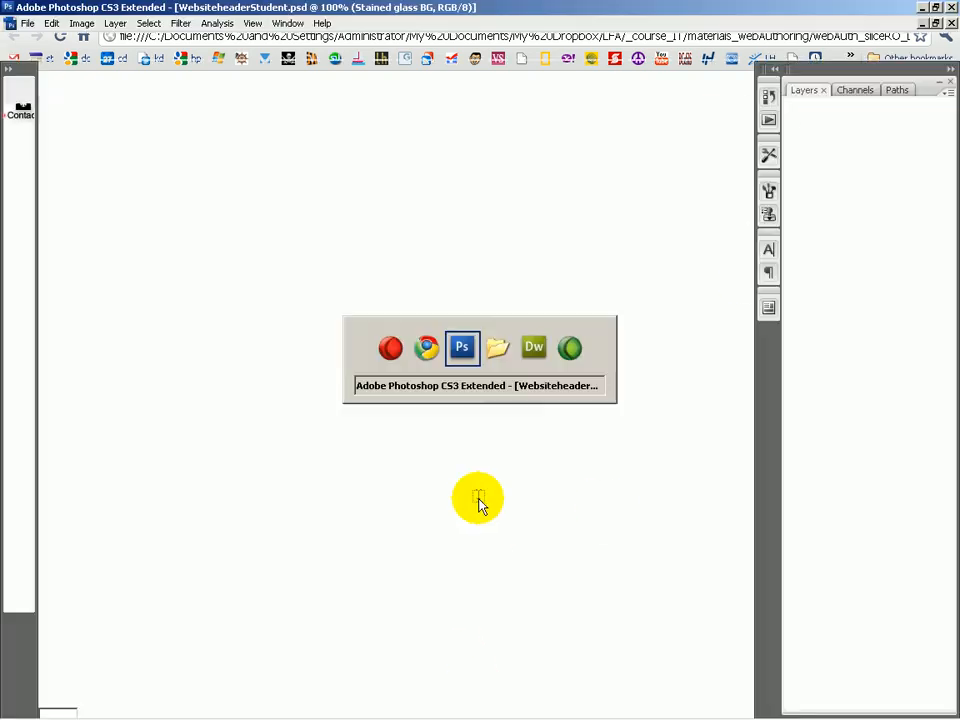
key(alt+Tab)
key(alt+Tab)
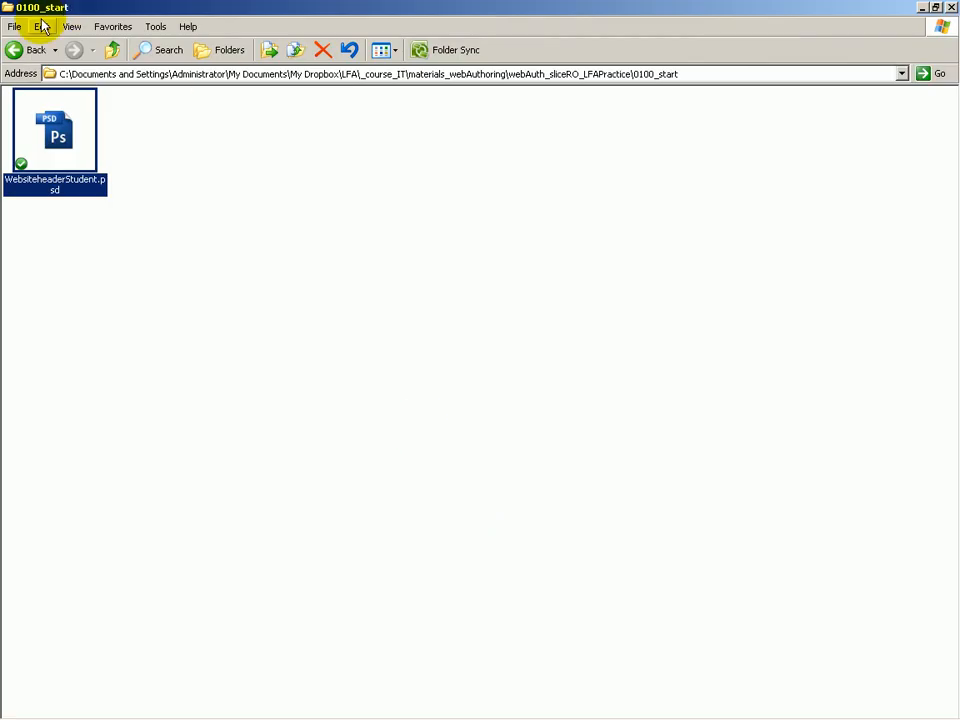
click(14, 49)
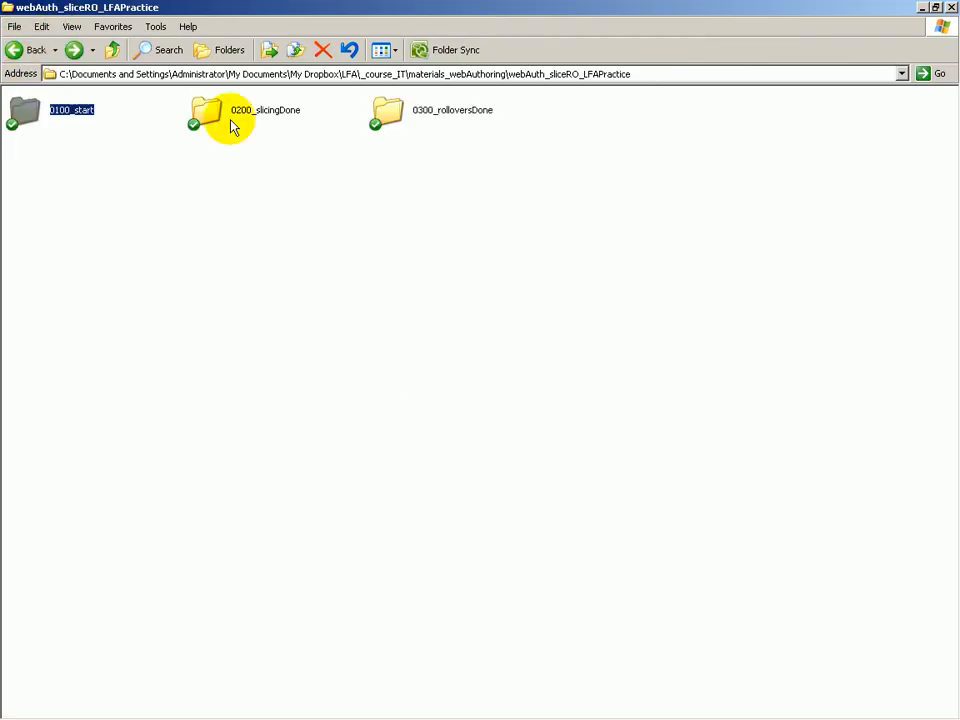
double_click(381, 111)
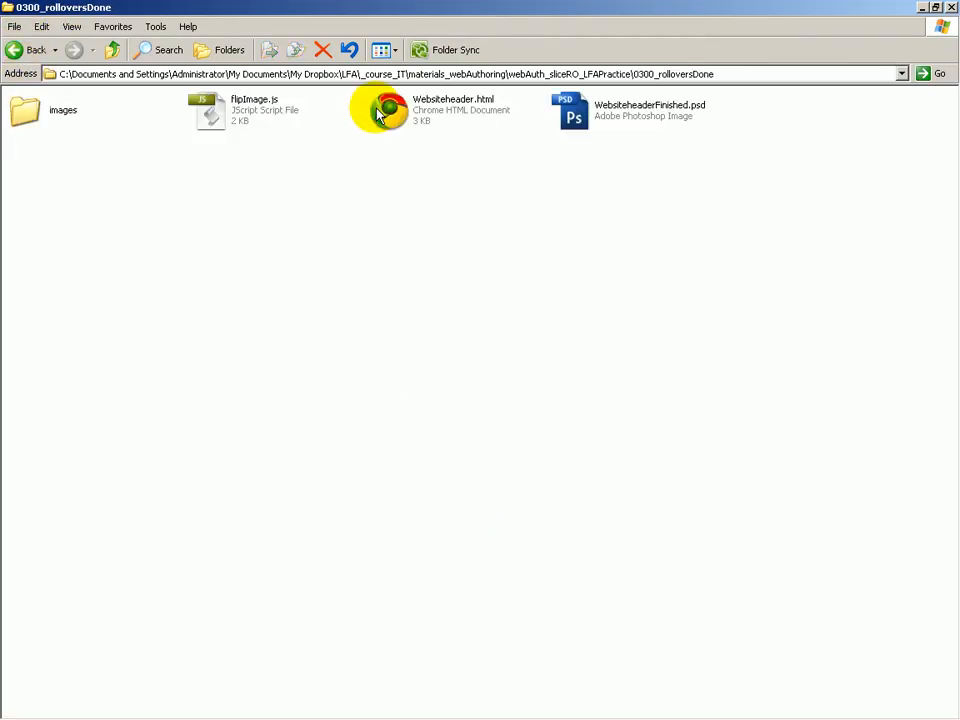
double_click(68, 115)
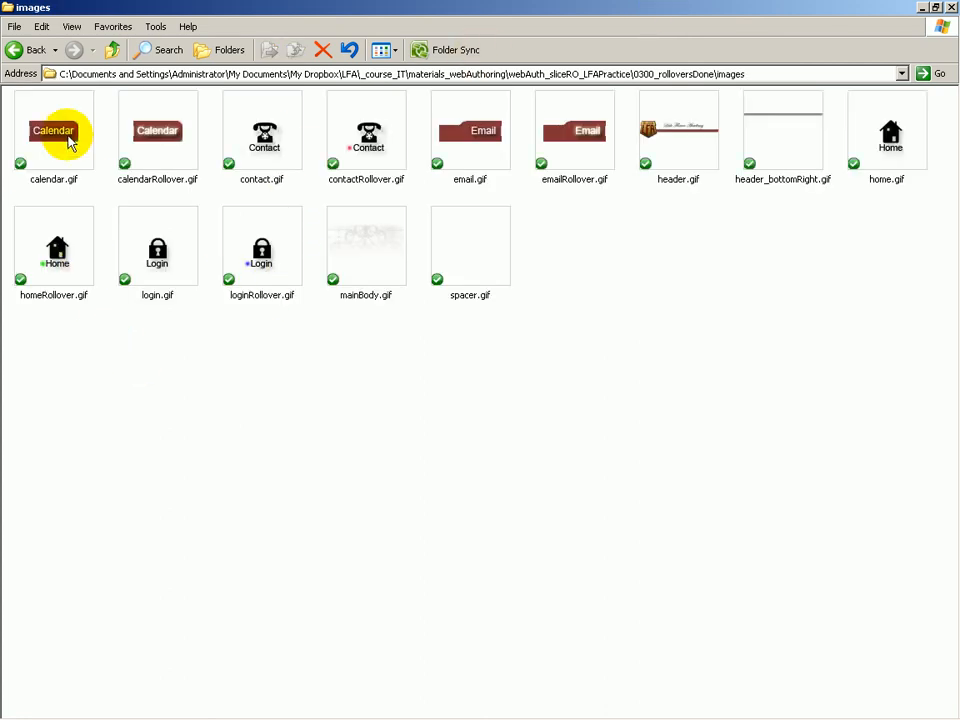
- Compare the normal and rollover versions of the calendar, contact and email GIF files in the images folder
click(368, 133)
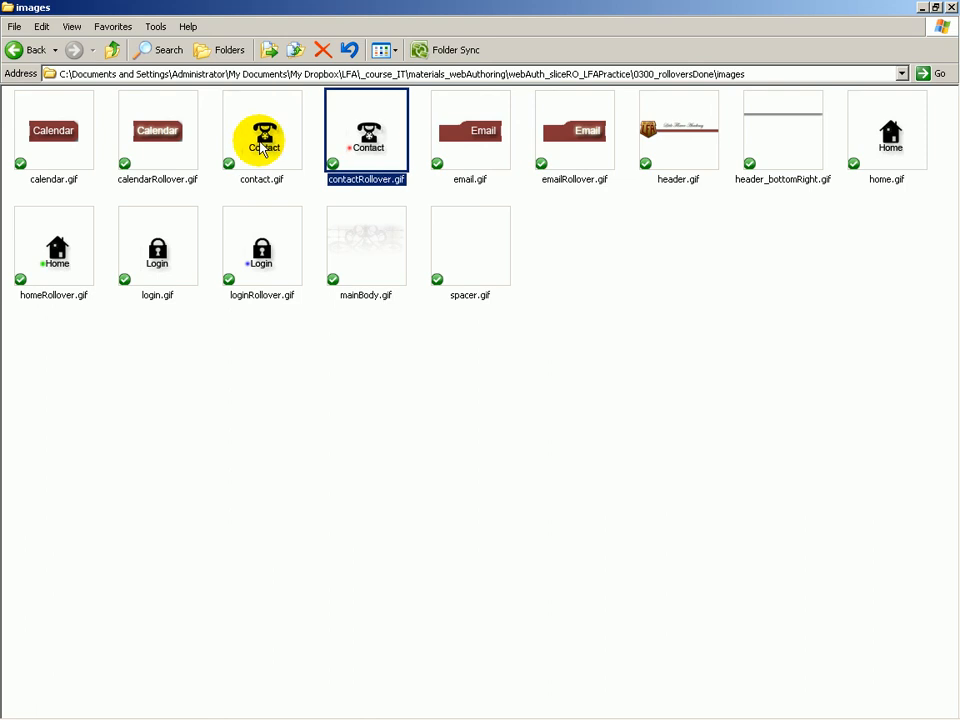
click(45, 133)
click(155, 138)
click(245, 145)
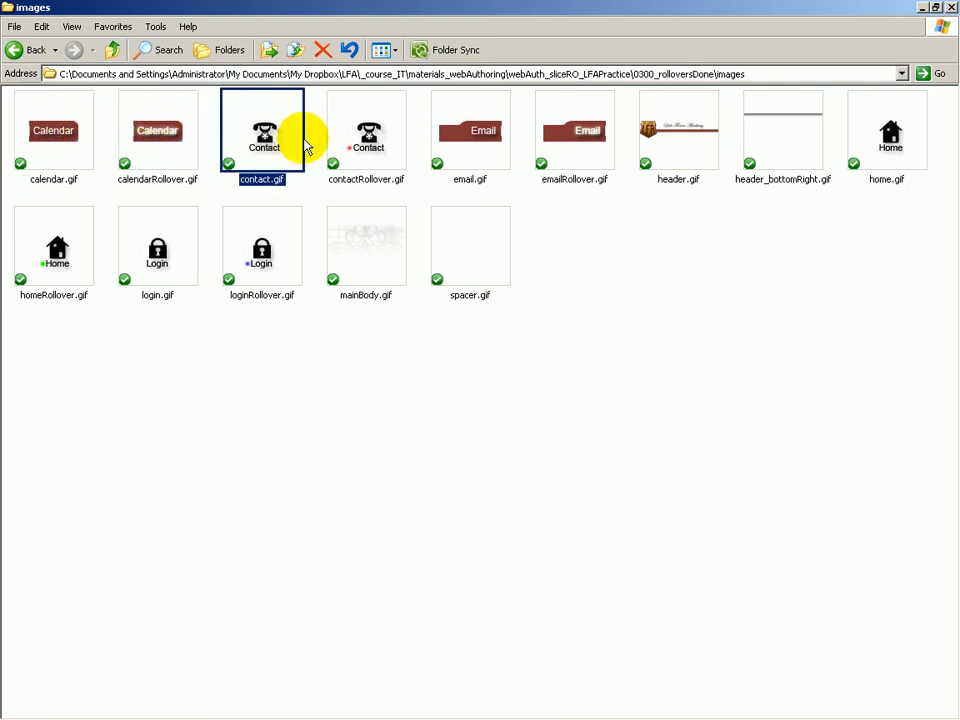
click(366, 146)
click(470, 142)
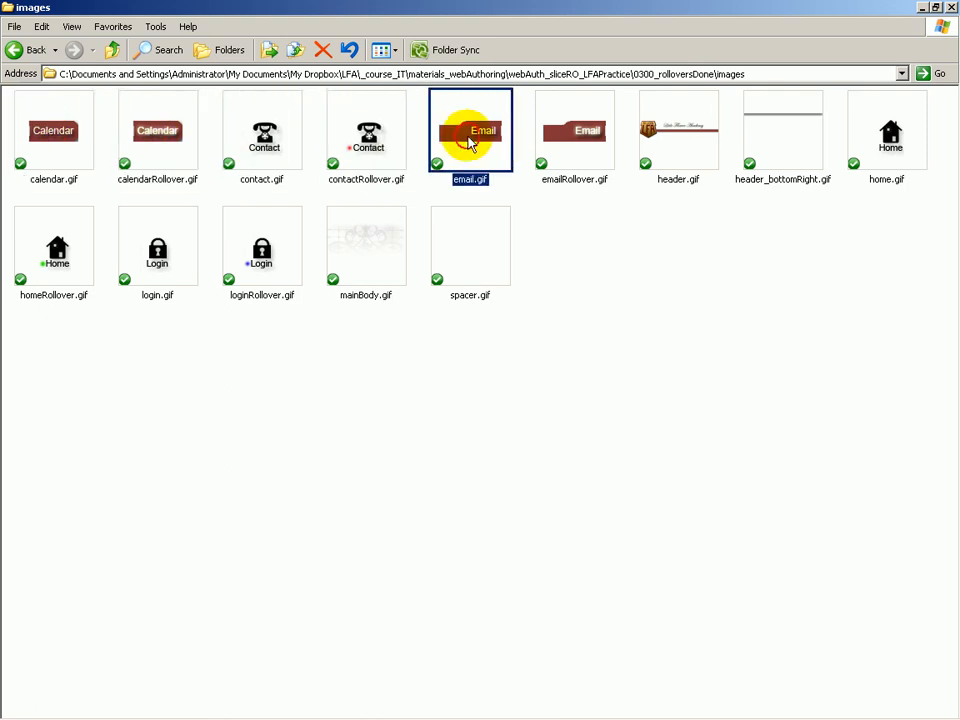
click(583, 151)
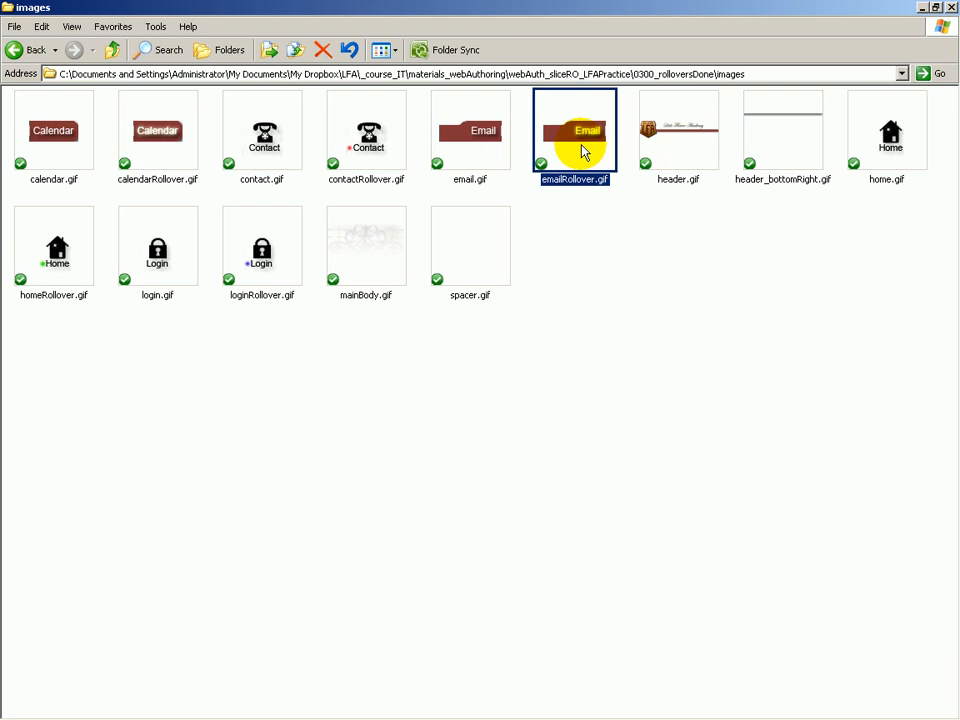
click(475, 149)
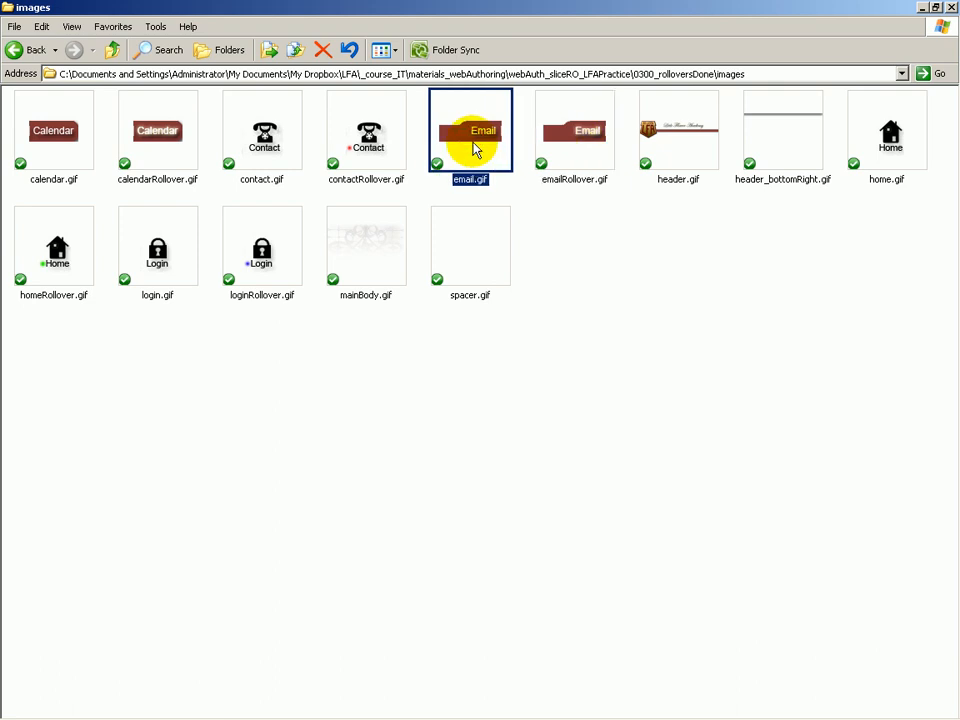
click(562, 148)
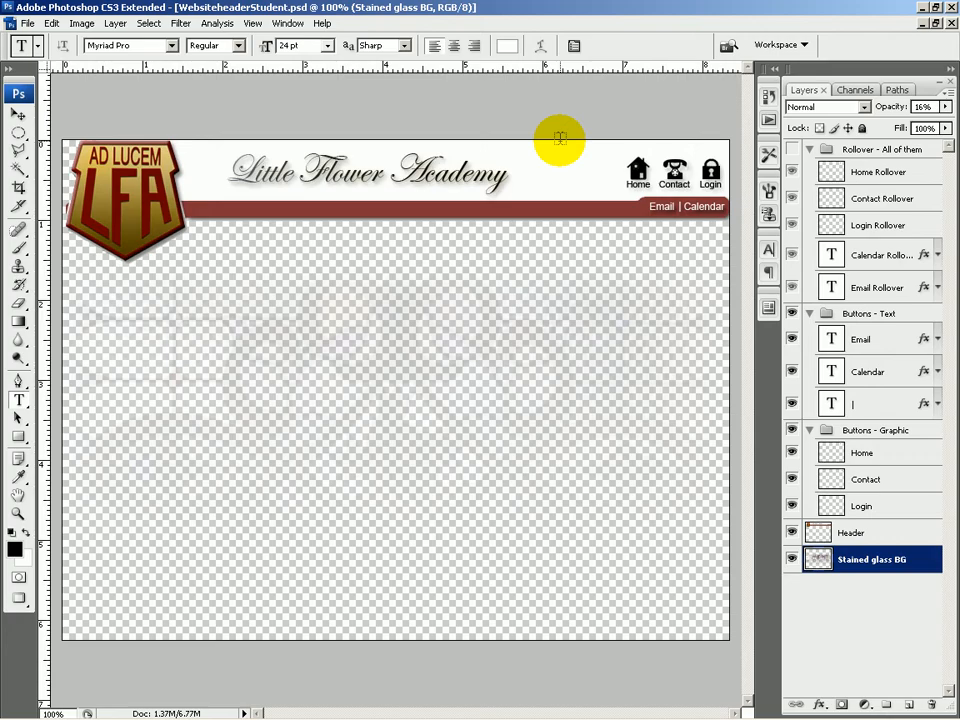
- Switch to Chrome and view the Email button in its normal state on the Websiteheader page
key(alt+Tab)
key(alt+Tab)
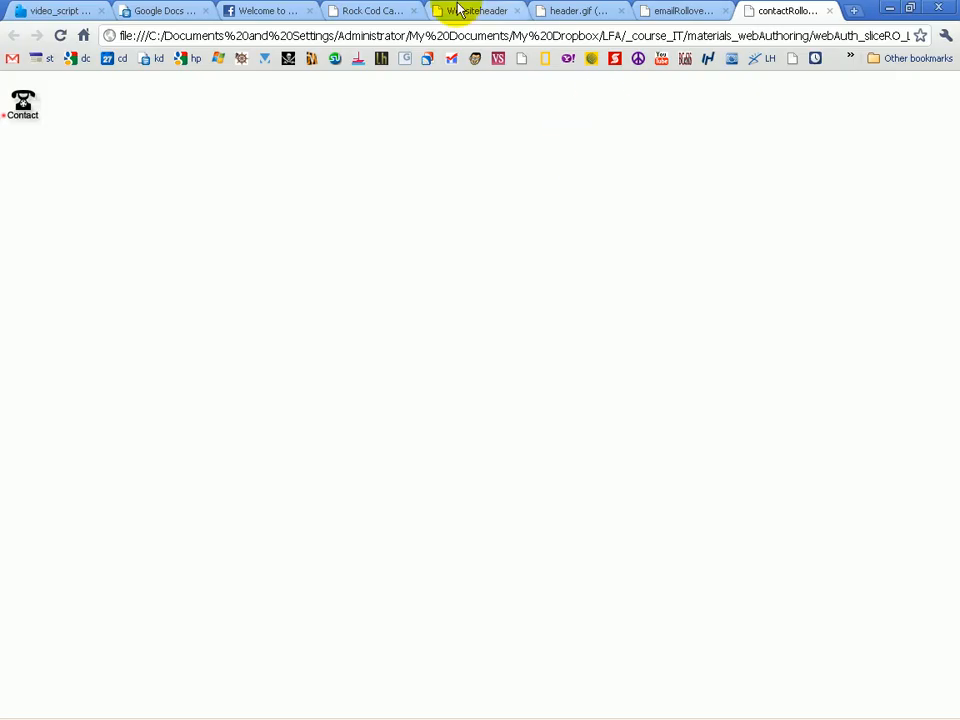
click(458, 10)
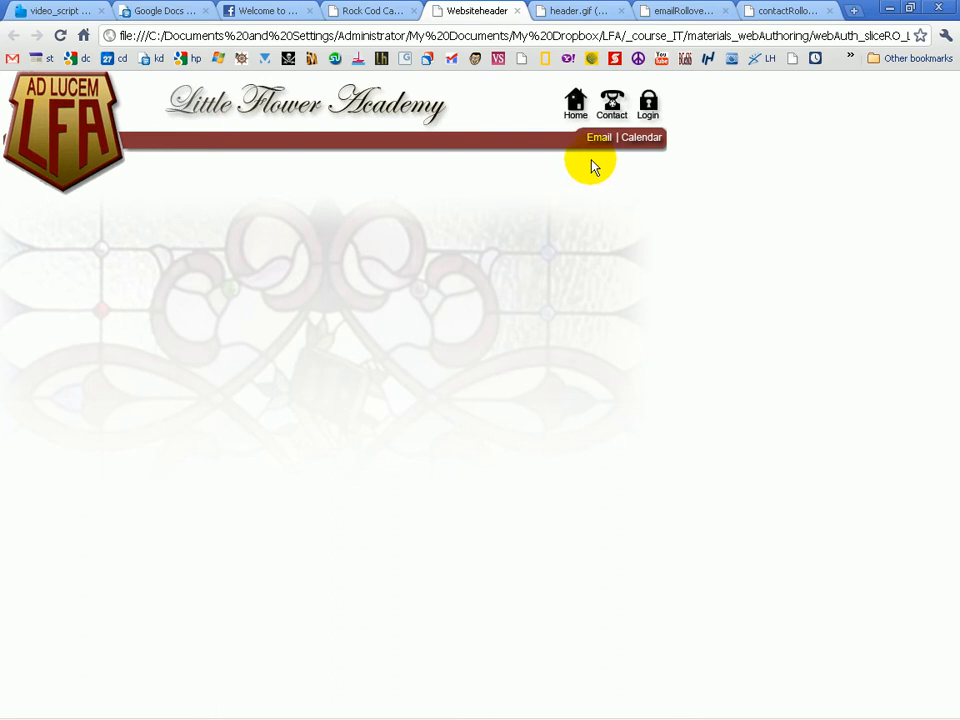
- Switch to the images folder and compare email.gif with emailRollover.gif
key(alt+Tab)
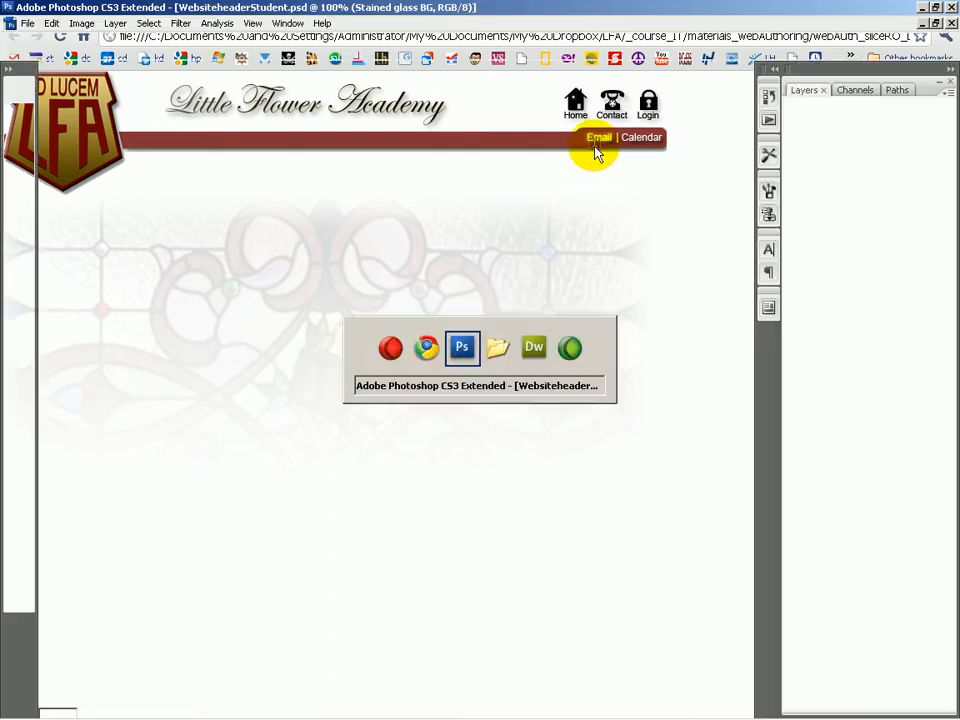
key(alt+Tab)
key(alt+Tab)
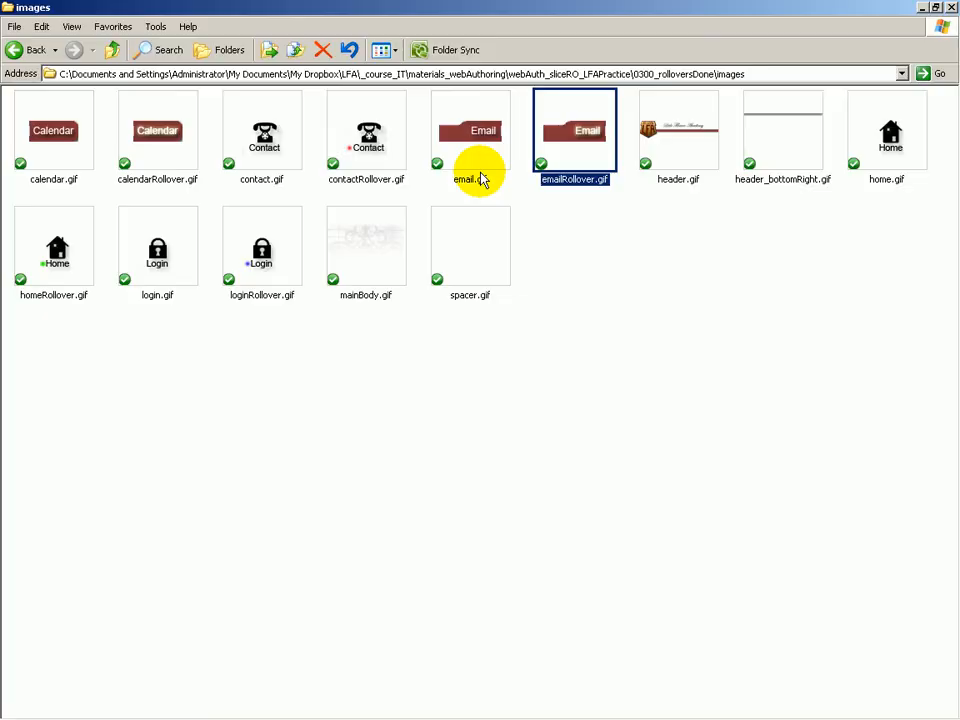
click(481, 156)
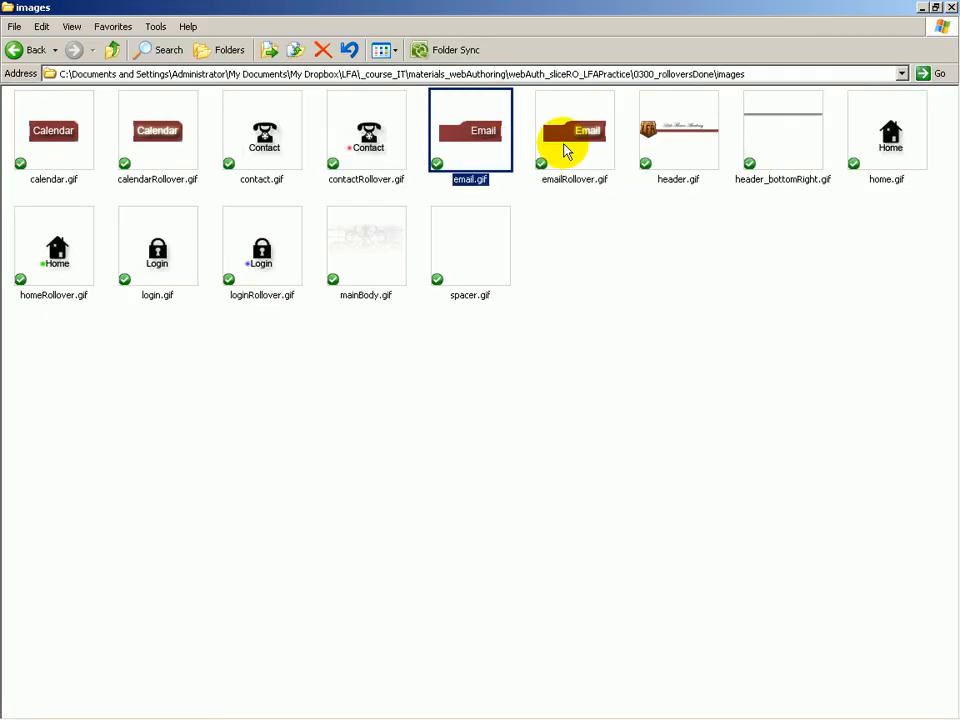
click(568, 150)
- Return to the Websiteheader page in Chrome and test the Email button's rollover effect
key(alt+Tab)
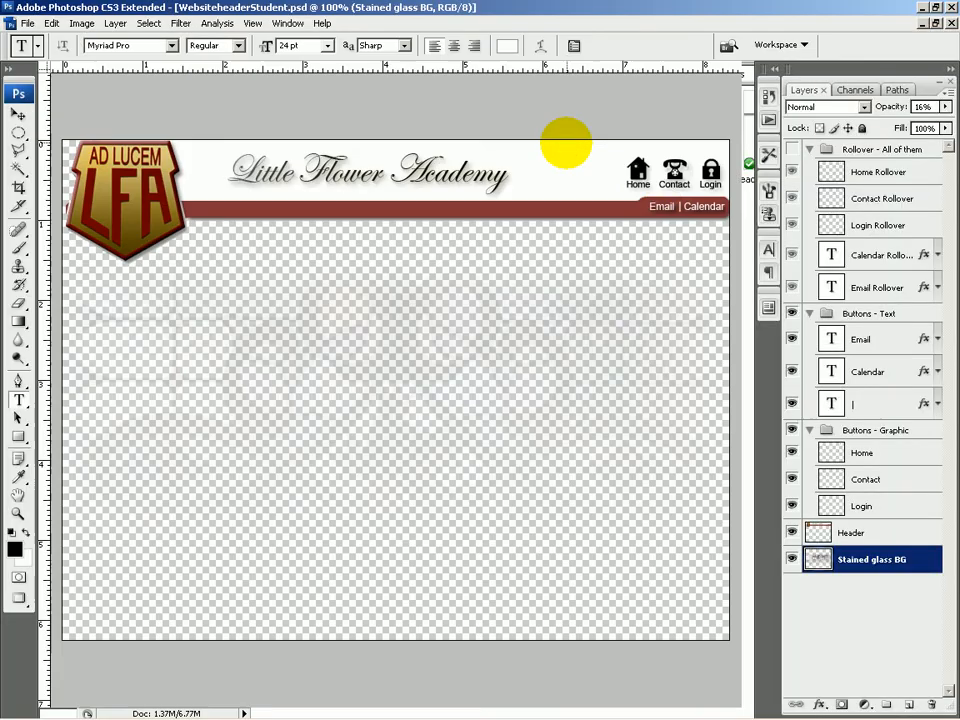
key(alt+Tab)
key(Tab)
key(Tab)
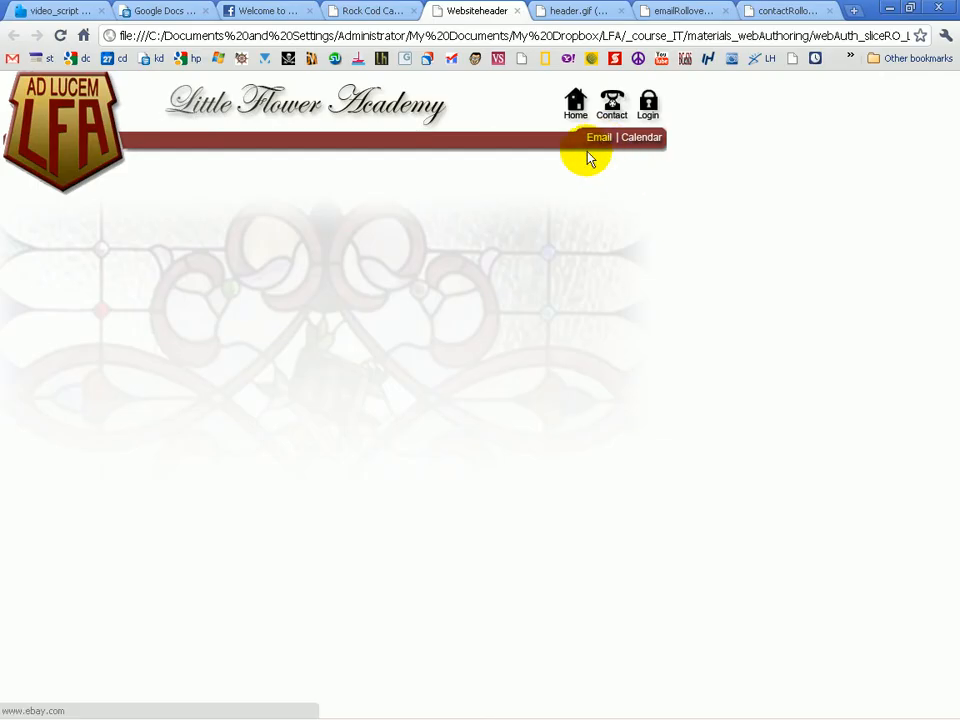
- Switch back to the images folder and select email.gif to examine its slice beside emailRollover.gif
key(alt+Tab)
key(alt+Tab)
key(Tab)
key(Tab)
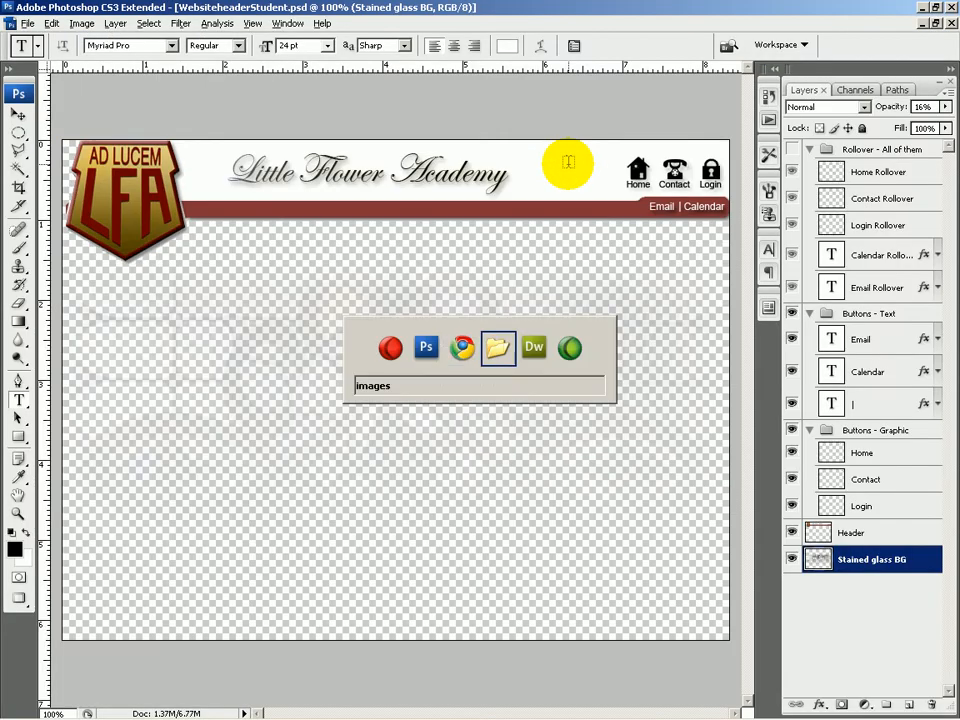
click(509, 157)
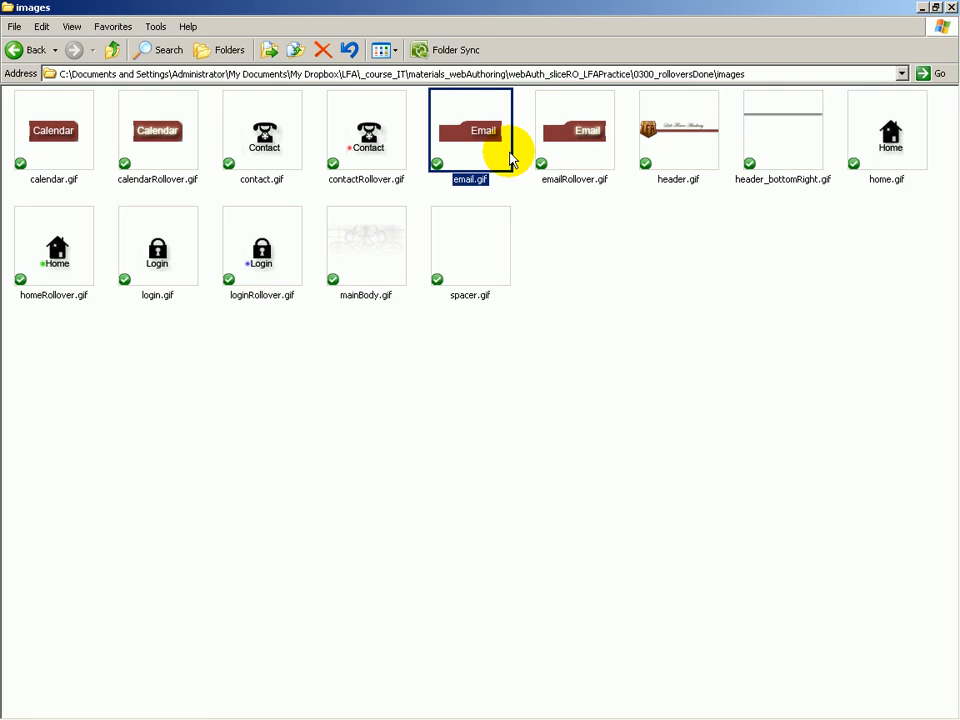
- Select header.gif in the images folder and compare its thumbnail with the full header.gif image open in Chrome
mouse_move(300, 708)
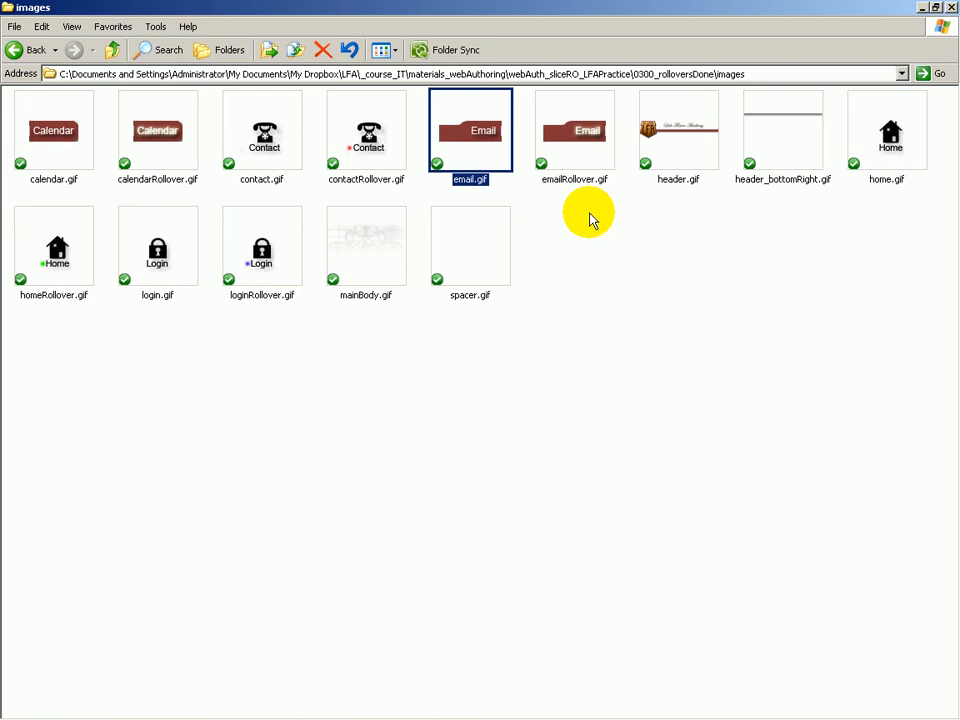
click(677, 145)
key(alt+Tab)
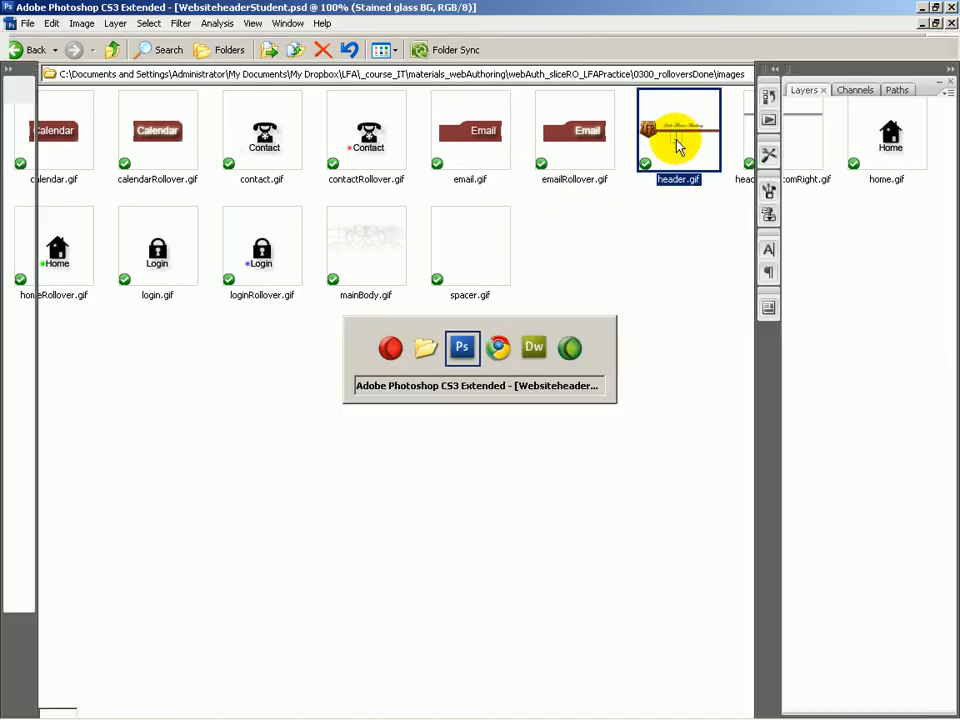
key(alt+Tab)
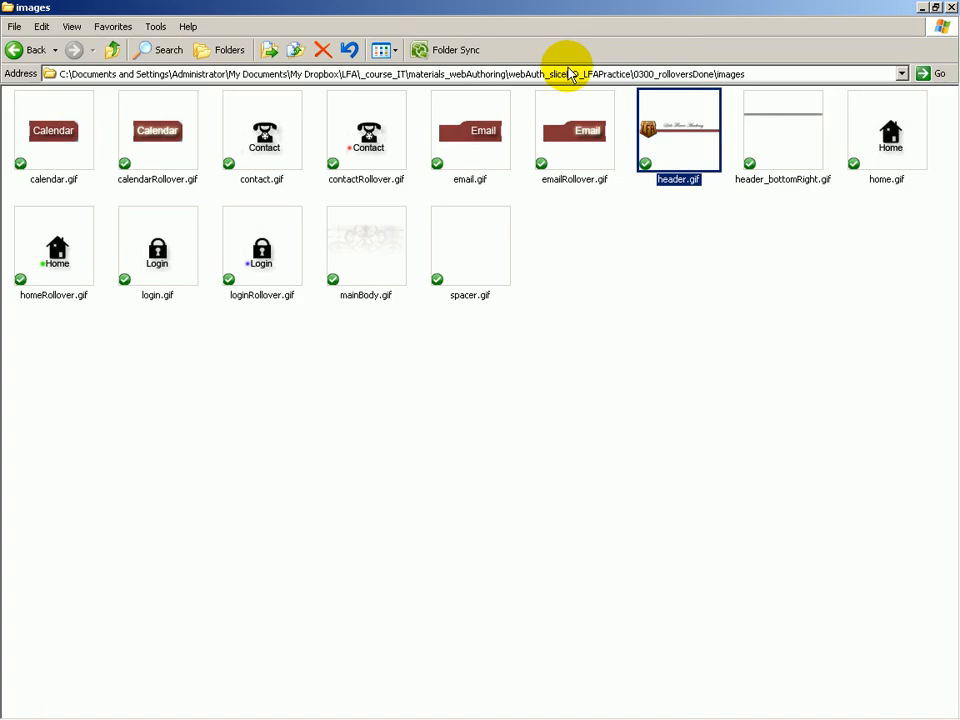
key(alt+Tab)
key(alt+Tab)
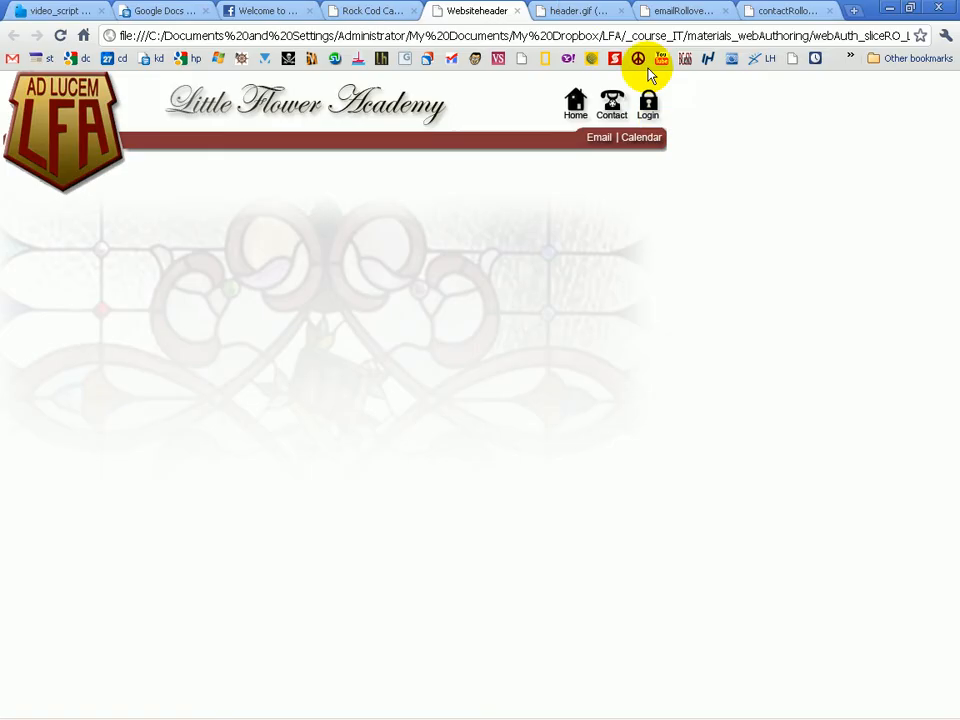
click(585, 12)
key(alt+Tab)
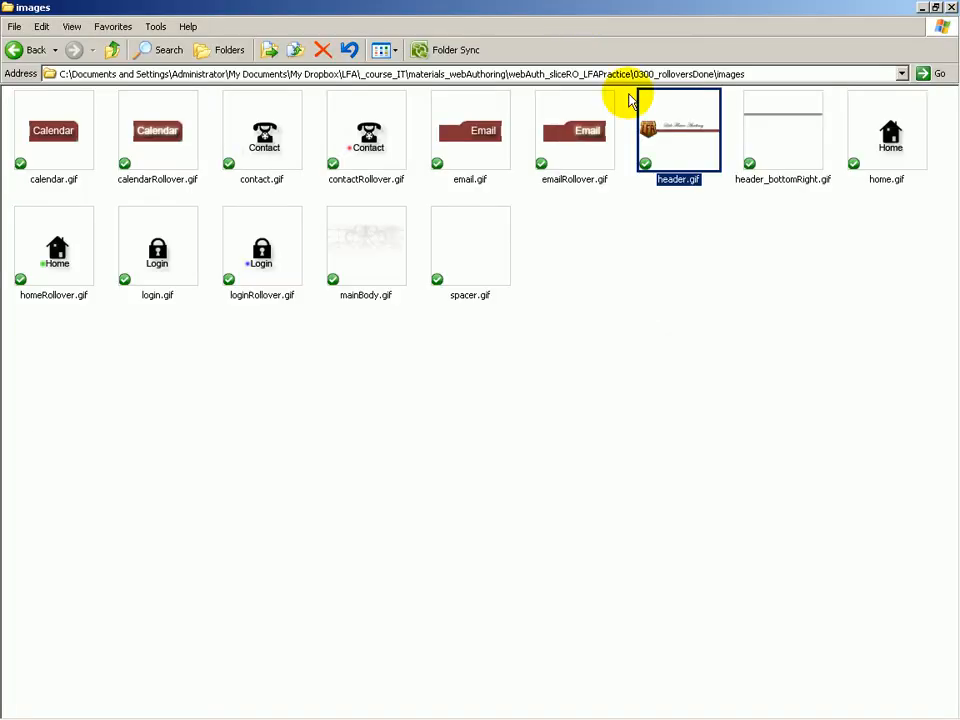
key(alt+Tab)
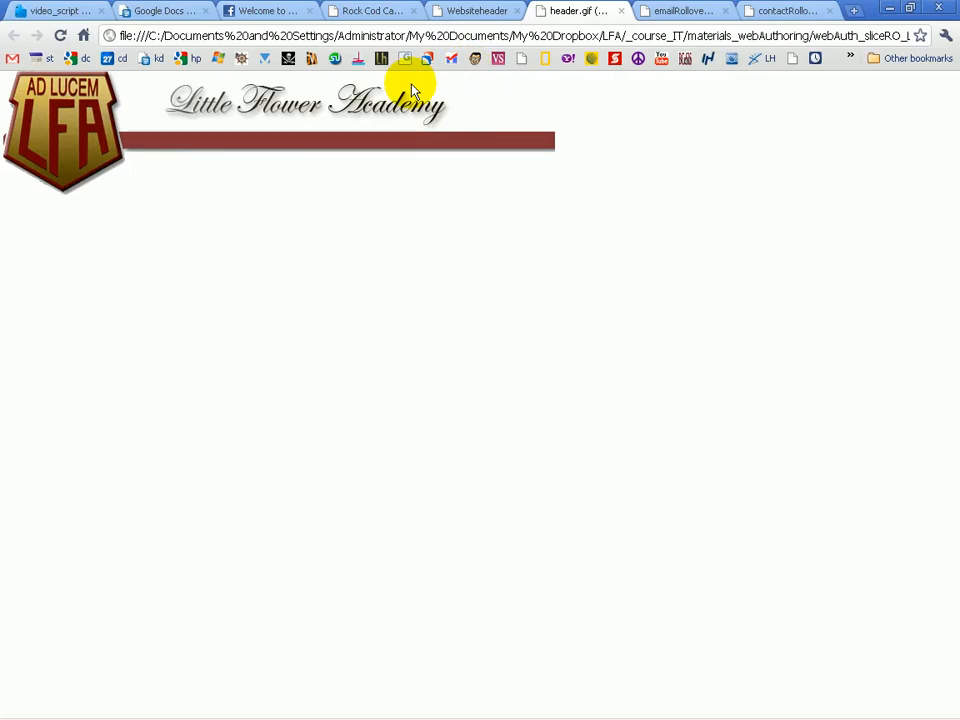
key(alt+Tab)
- Switch to the WebsiteheaderStudent.psd document in Photoshop and activate the Slice tool
mouse_move(428, 707)
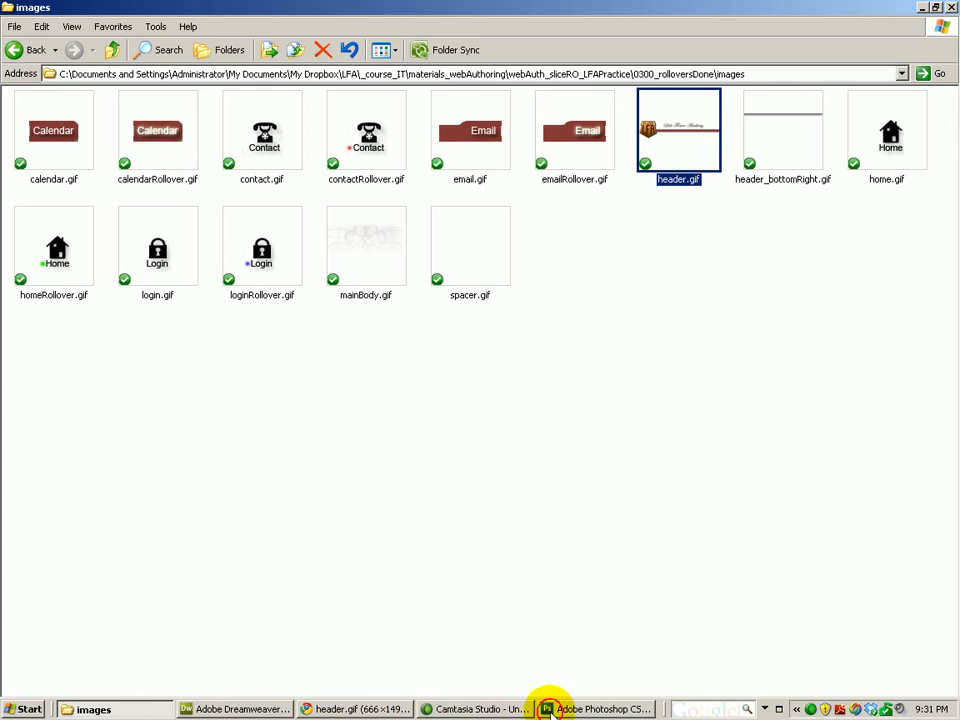
click(549, 708)
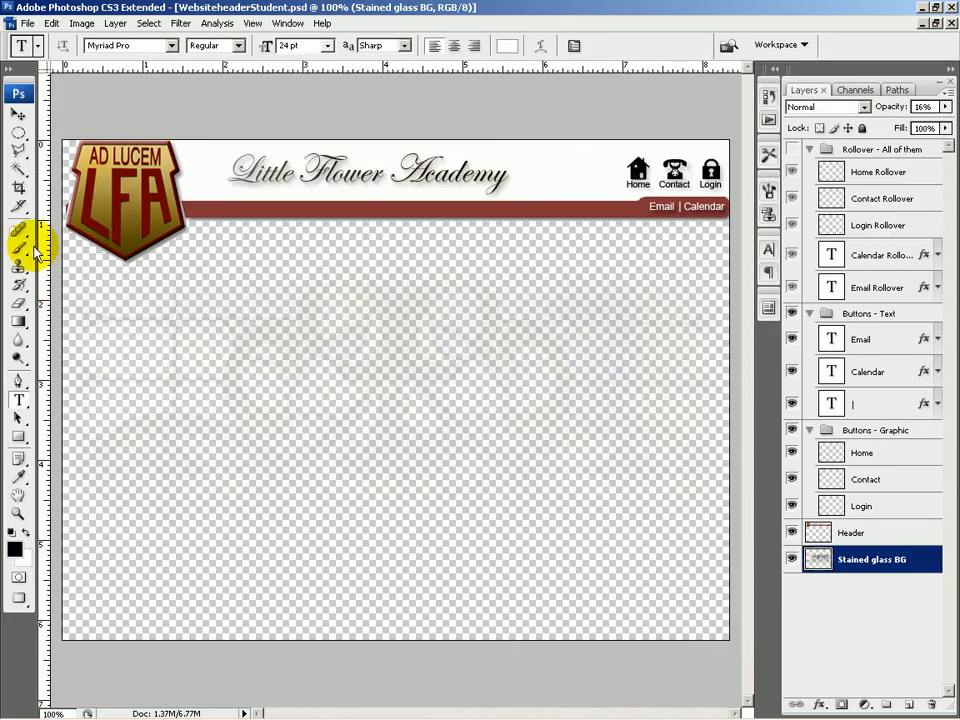
click(16, 207)
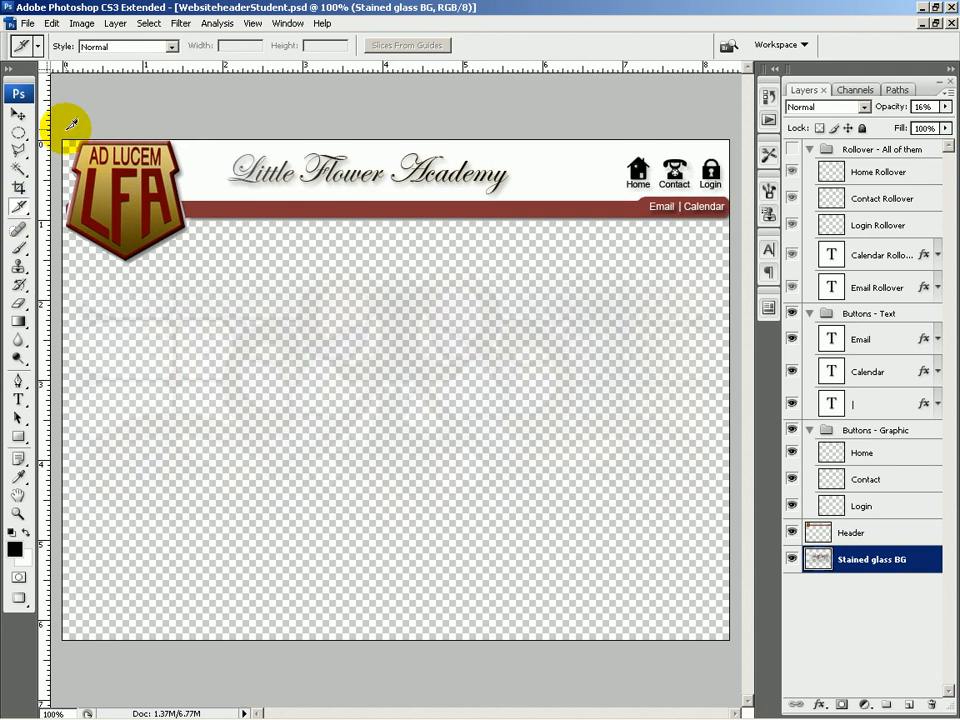
- Draw a slice about 656 by 167 px over the logo and title, and open its slice options for renaming
drag(60, 131, 610, 279)
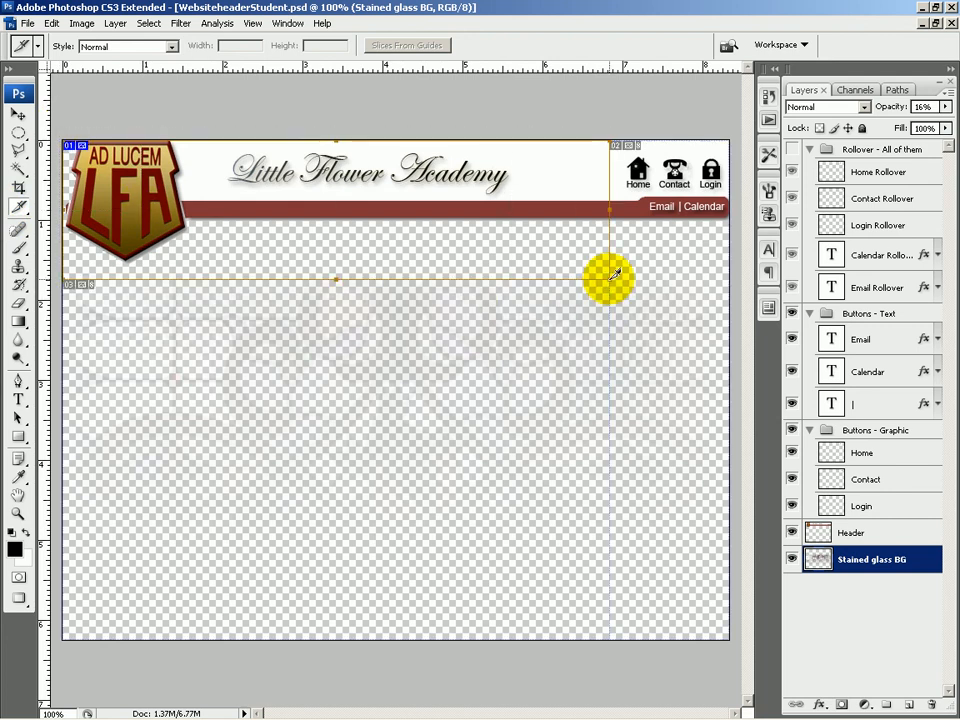
right_click(435, 230)
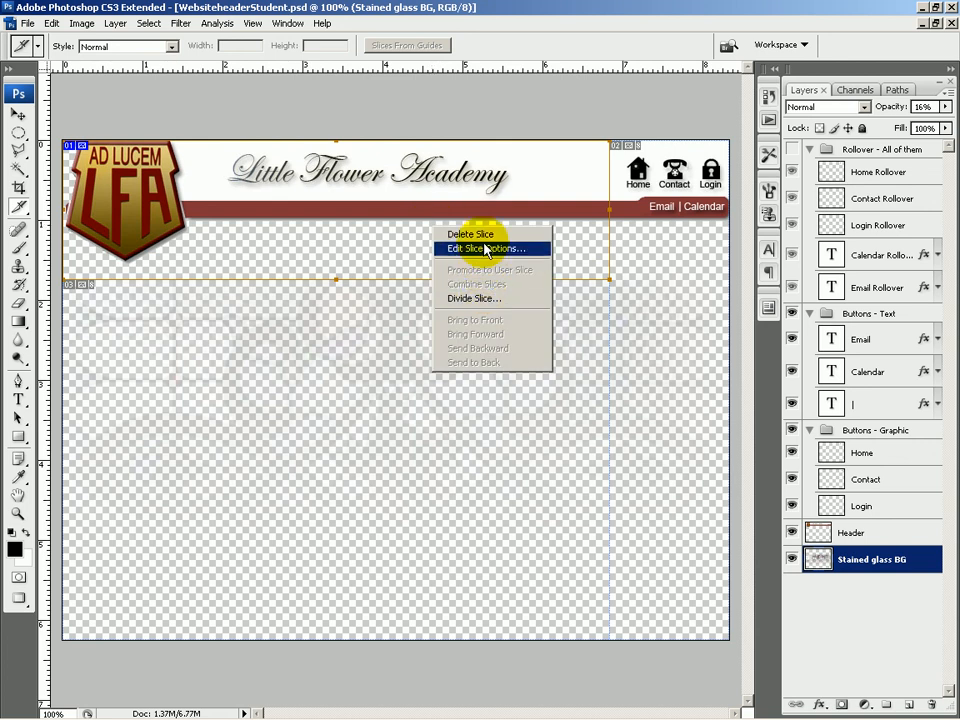
click(446, 248)
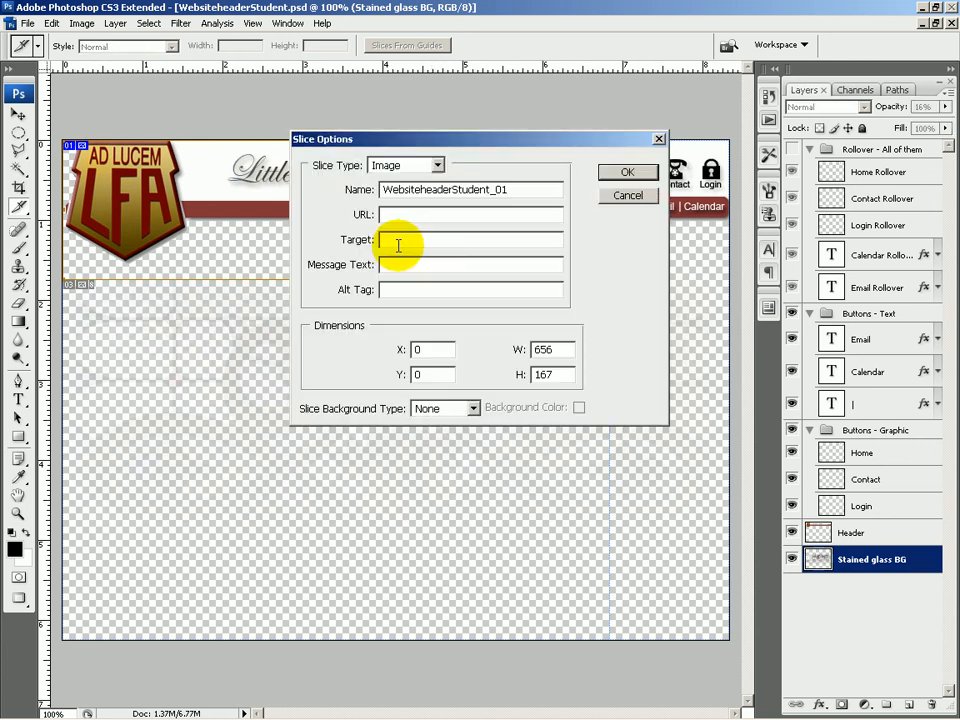
double_click(436, 190)
- Check header.gif in the images folder, and return to Photoshop to close the slice options and delete the trial slice
key(alt+Tab)
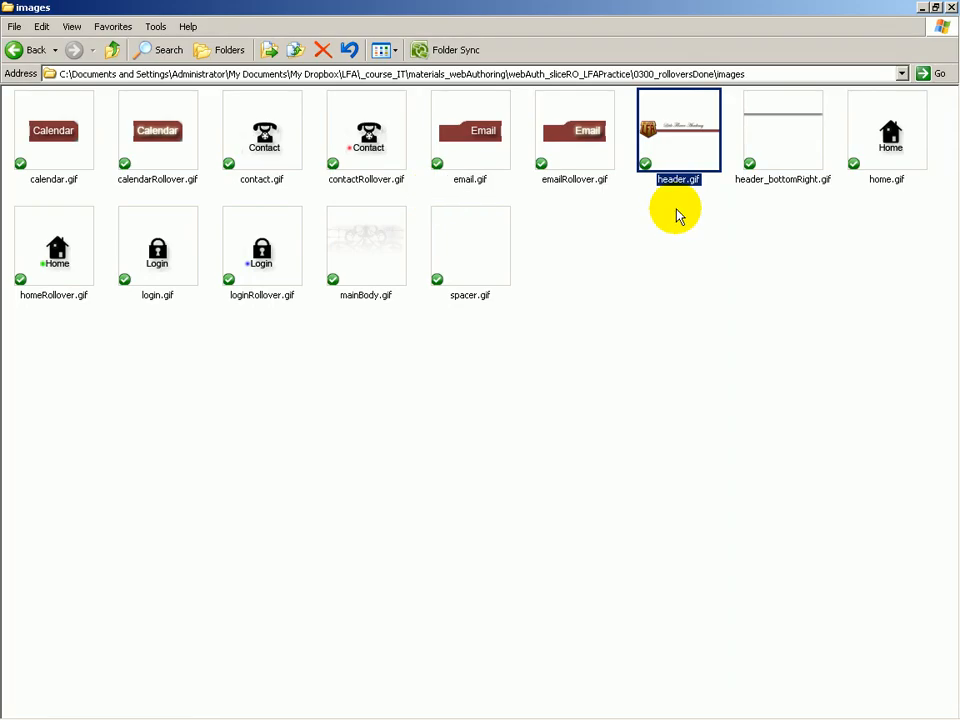
mouse_move(679, 189)
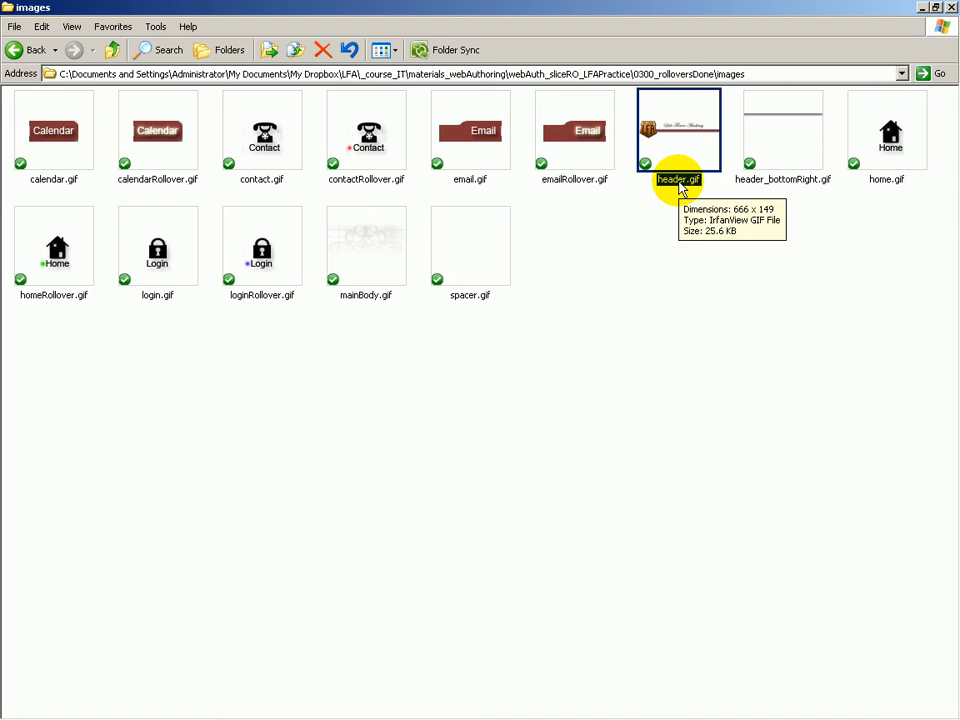
key(alt+Tab)
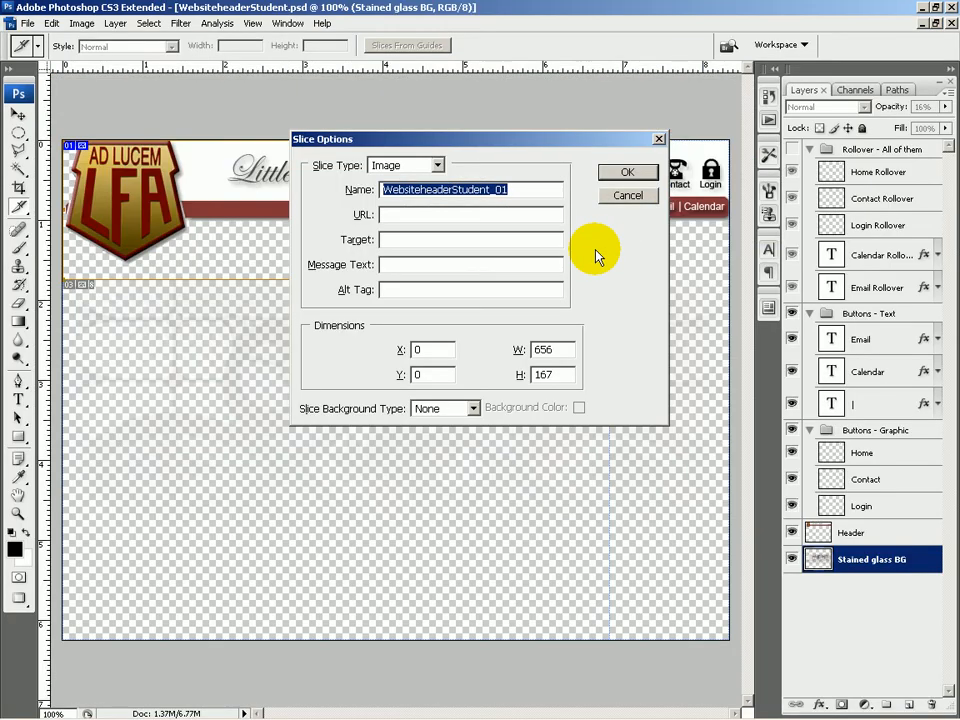
key(Return)
key(Delete)
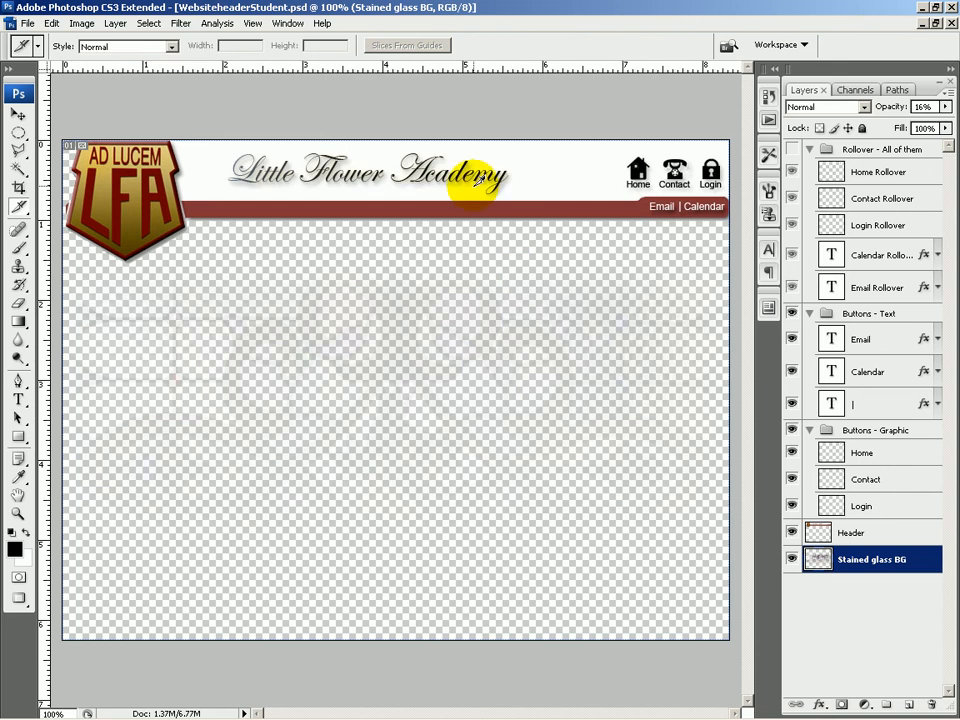
- Review the slice images in the images folder and bring up the WebsiteheaderFinished.psd document in Photoshop
key(alt+Tab)
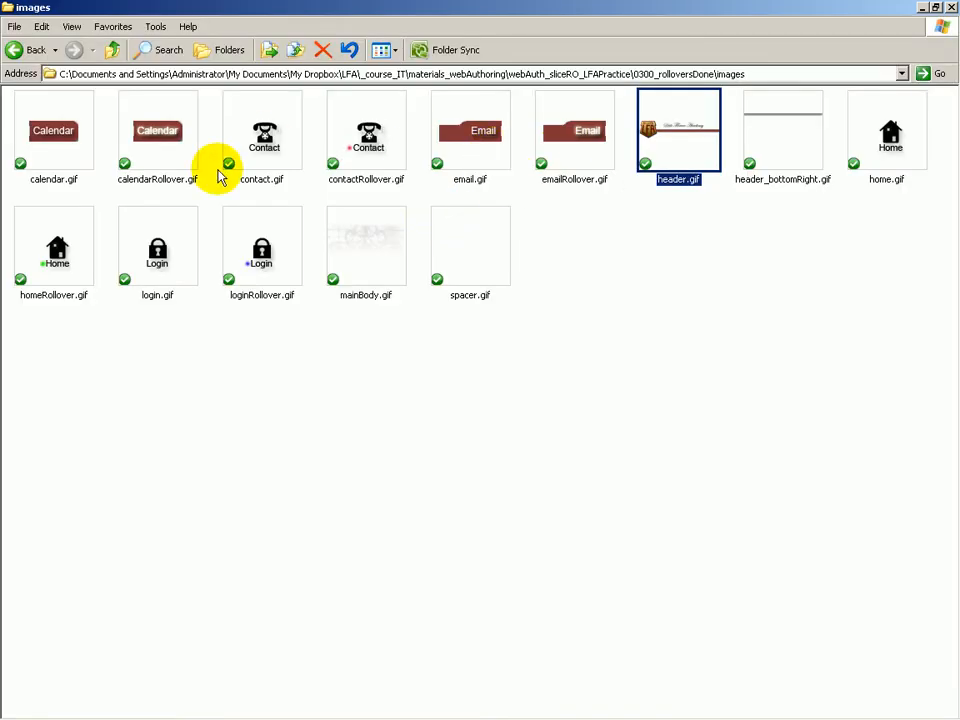
key(alt+Tab)
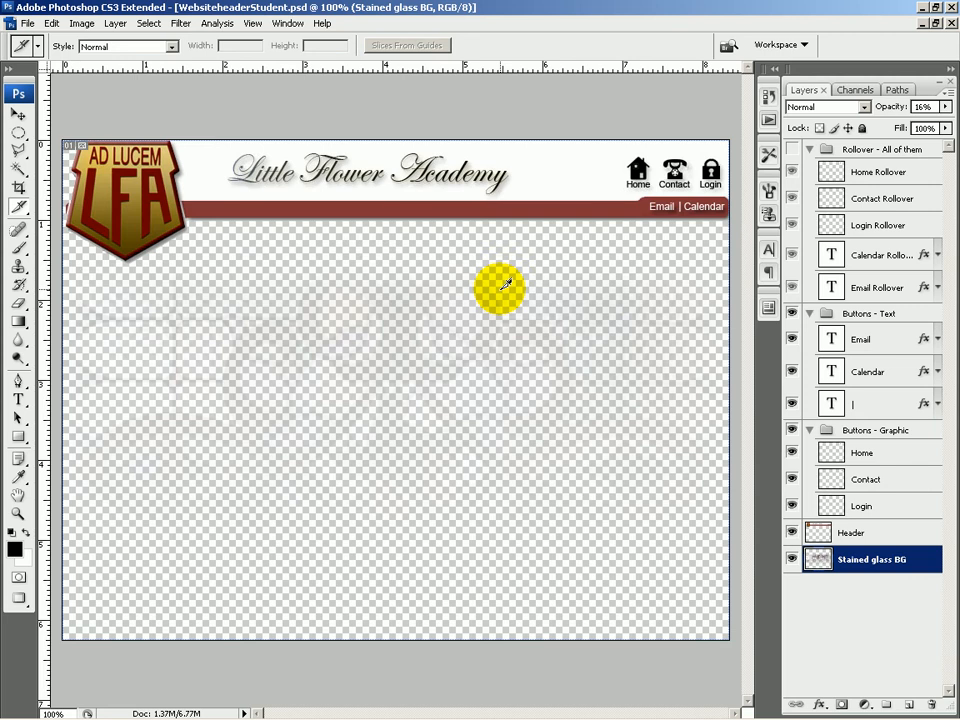
key(ctrl+Tab)
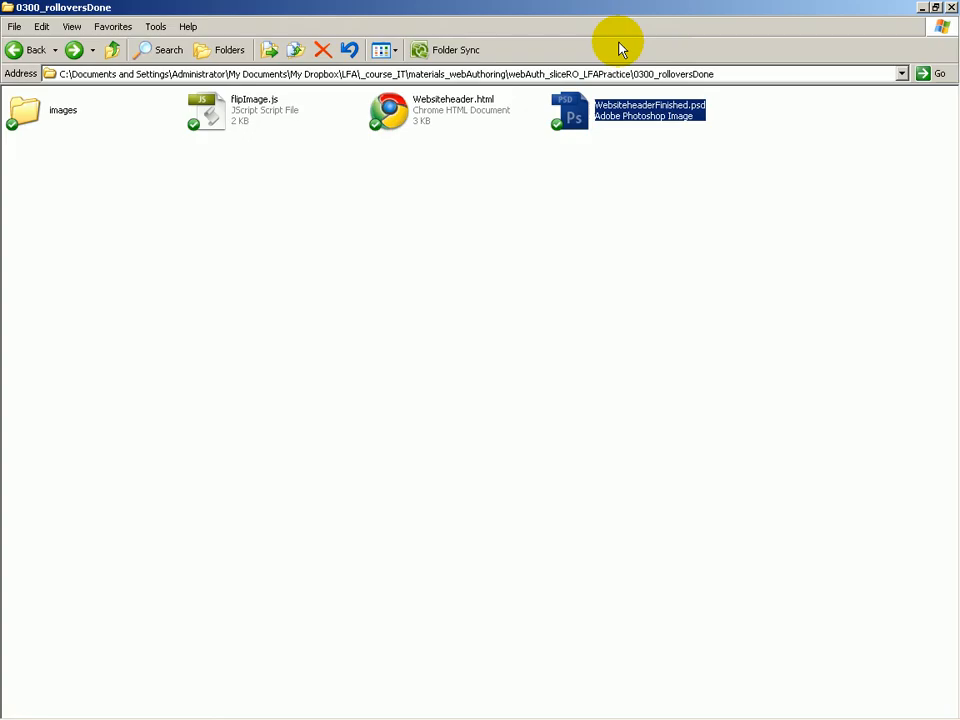
- Switch to Chrome and examine the emailRollover.gif image enlarged
key(alt+Tab)
key(alt+Tab)
key(alt+Tab)
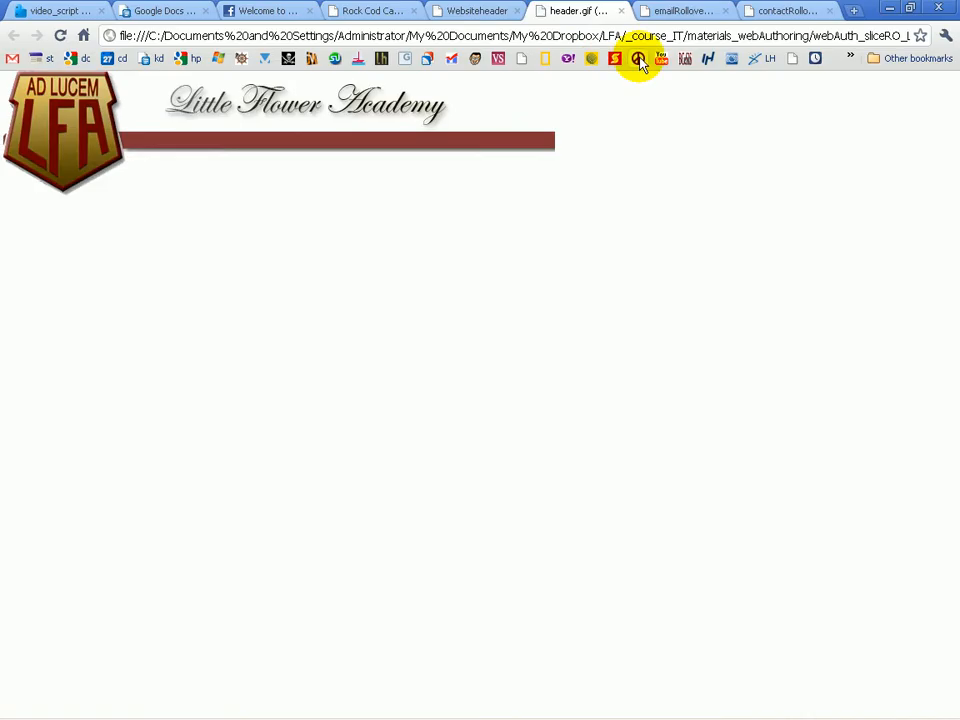
click(671, 11)
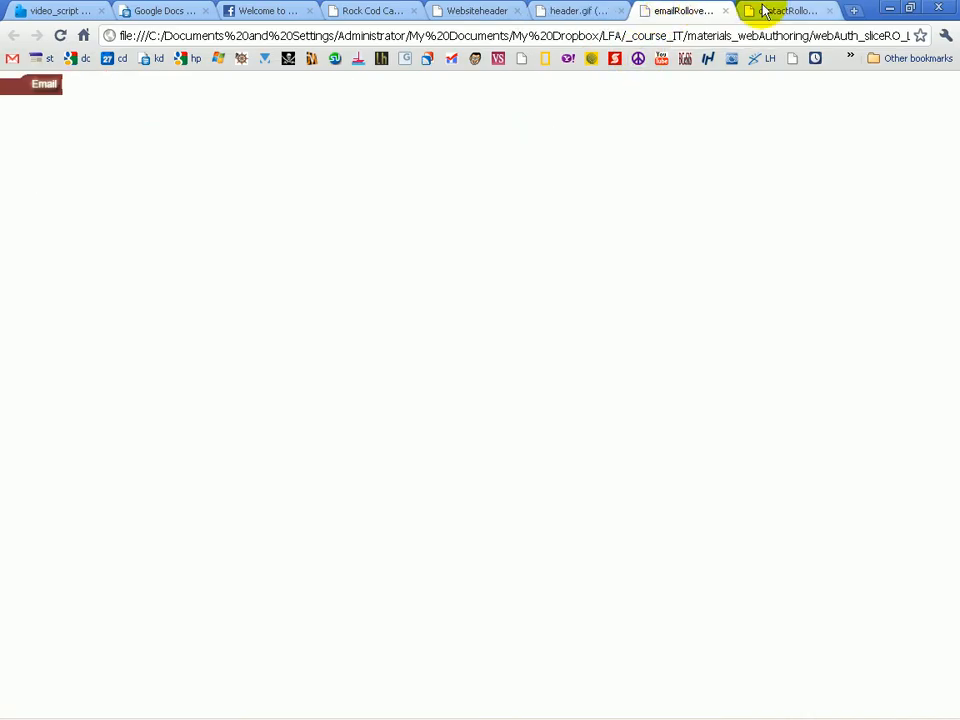
click(768, 11)
click(688, 10)
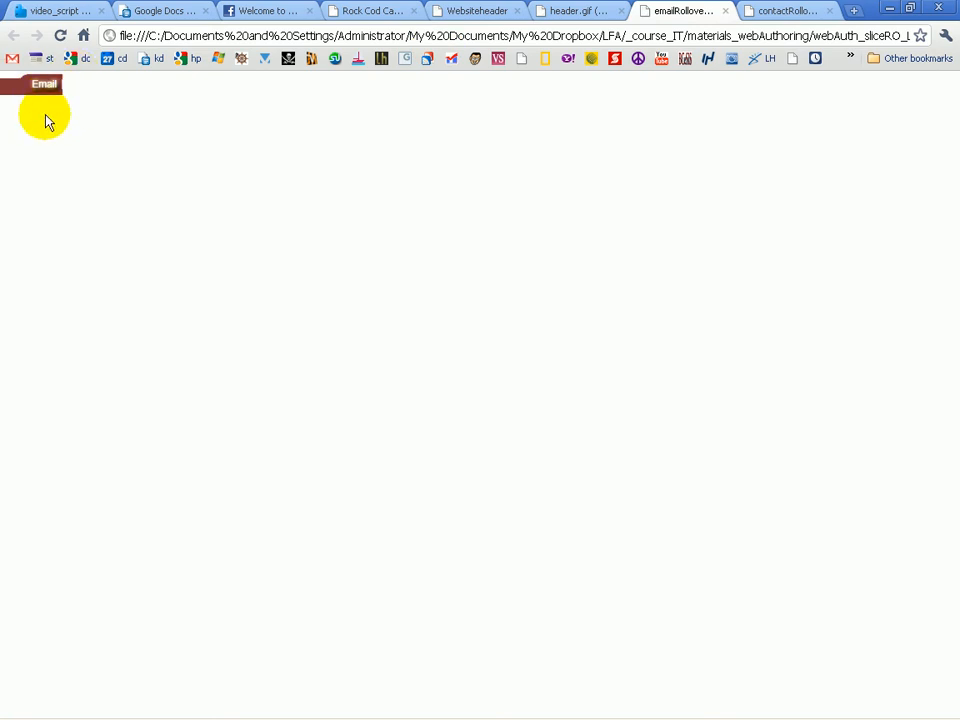
scroll(39, 145, up, 6)
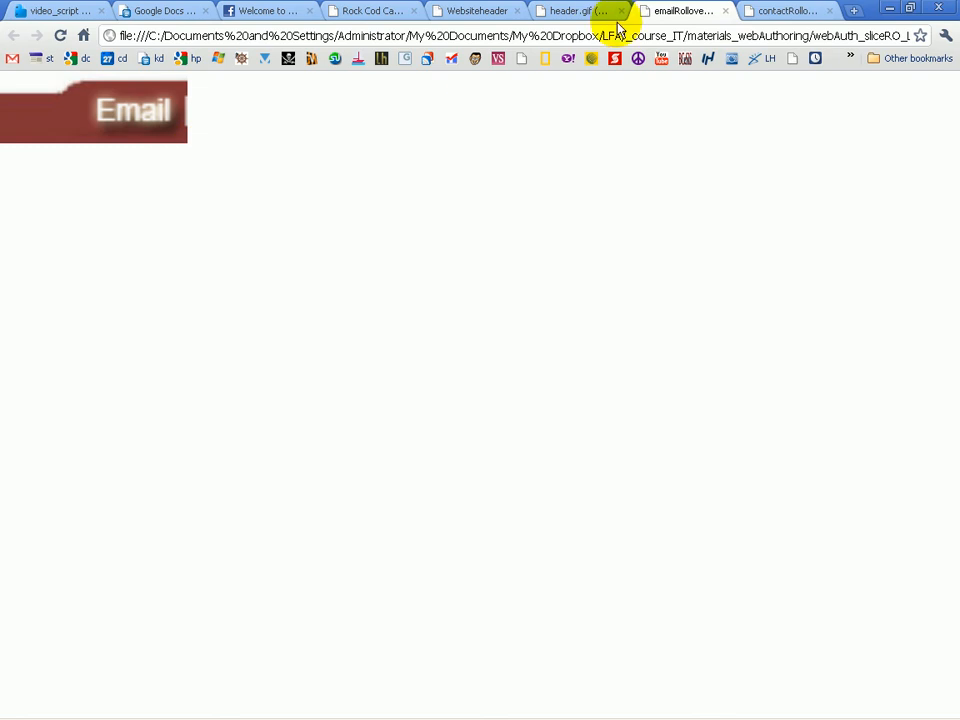
- Compare the slice layout in WebsiteheaderFinished.psd with the Websiteheader page in Chrome
key(alt+Tab)
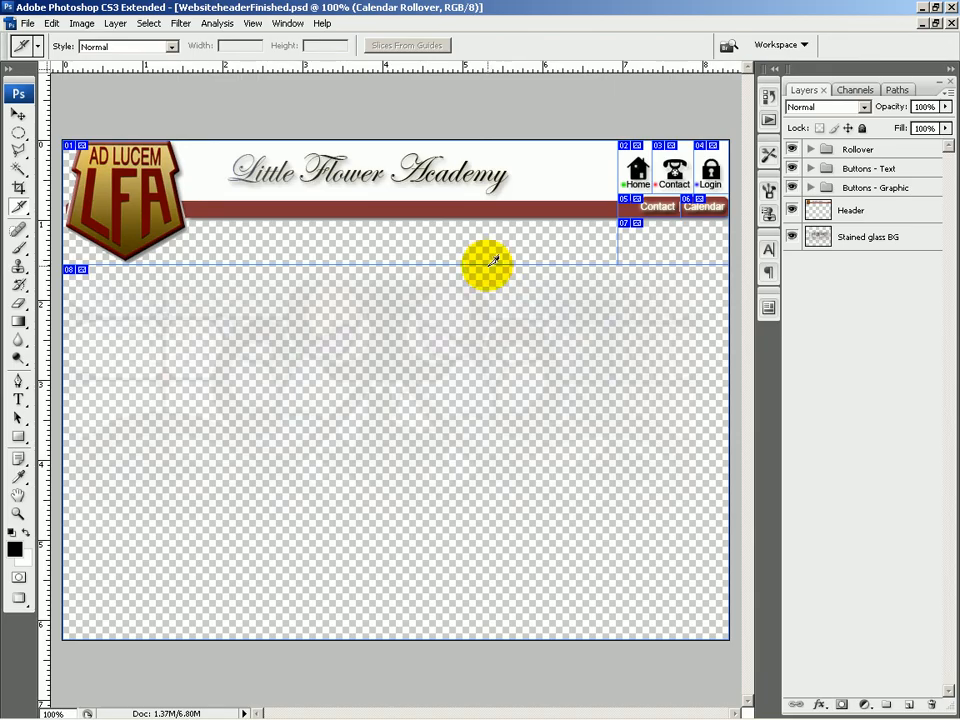
key(alt+Tab)
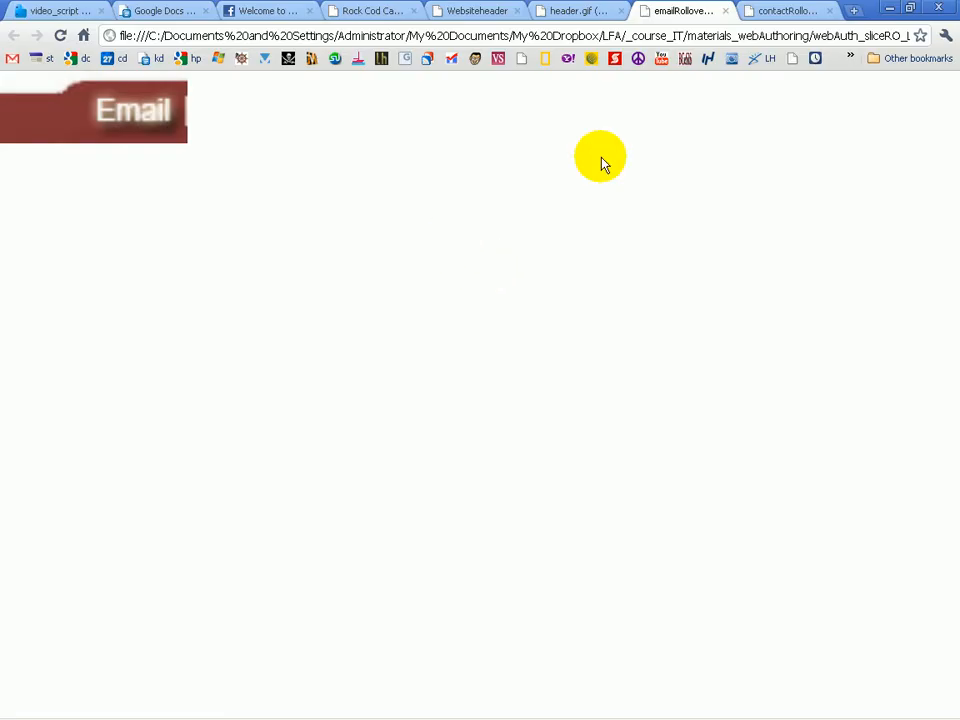
key(ctrl+shift+Tab)
key(ctrl+shift+Tab)
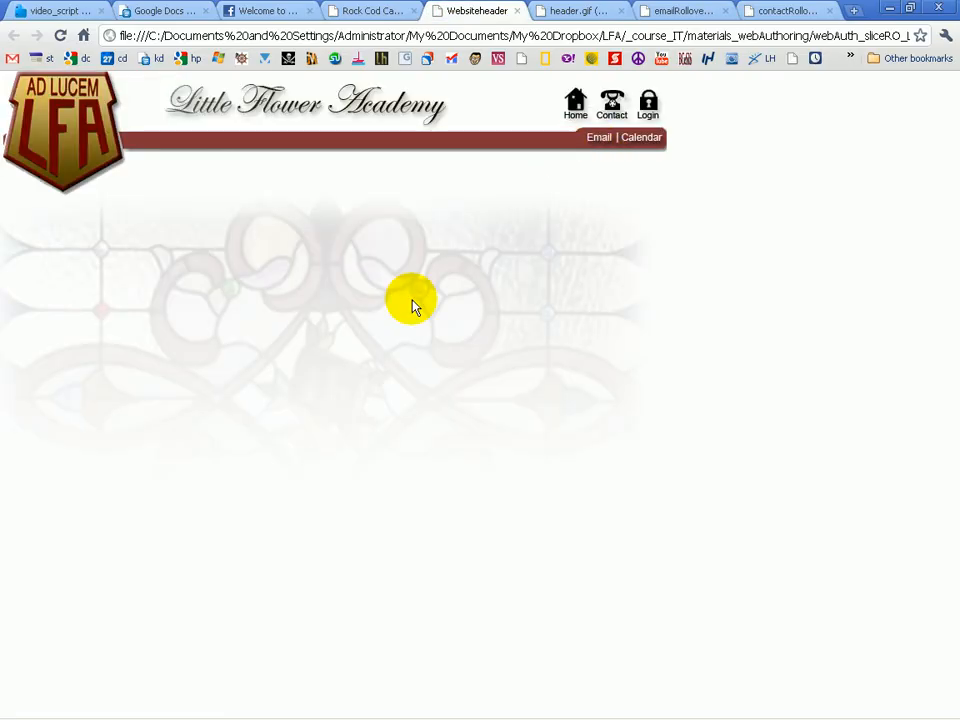
key(alt+Tab)
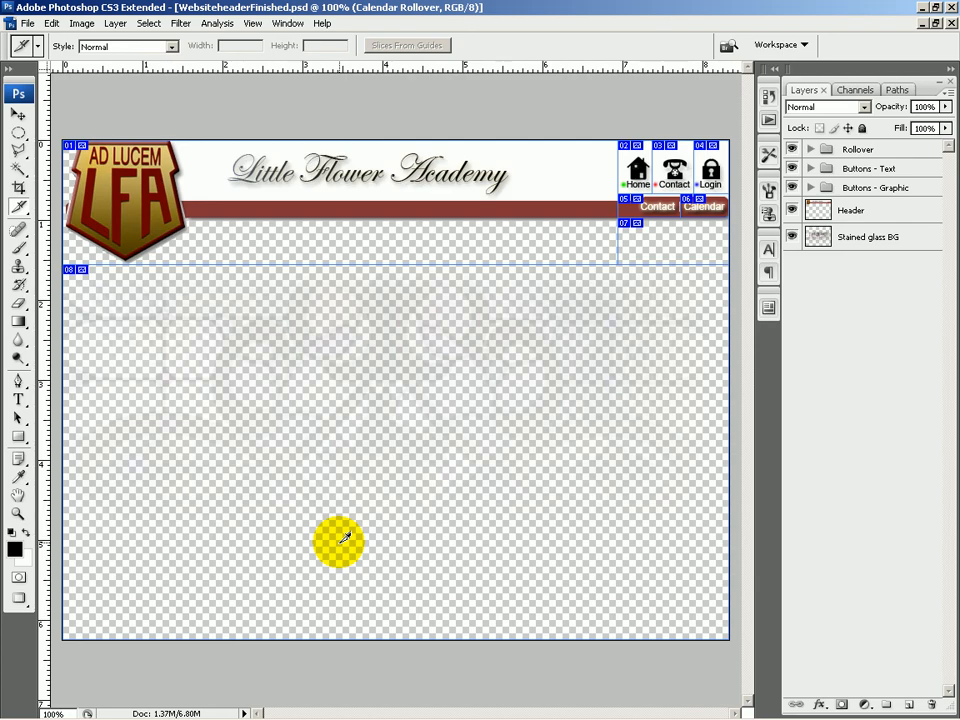
key(alt+Tab)
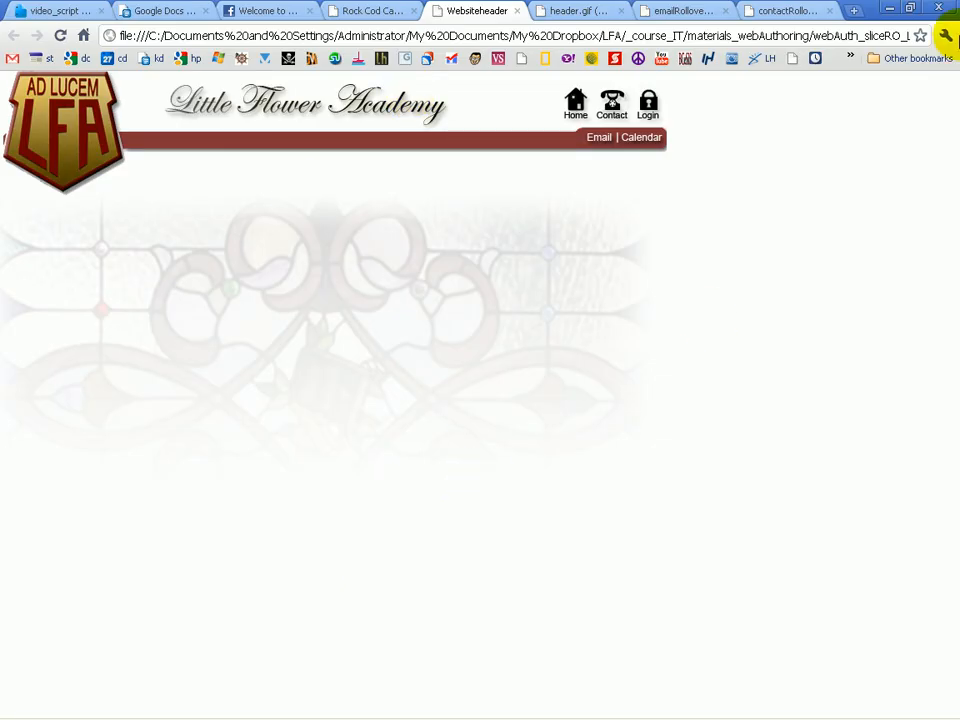
- View the Websiteheader page's HTML source and compare it with the sliced Photoshop document
click(945, 37)
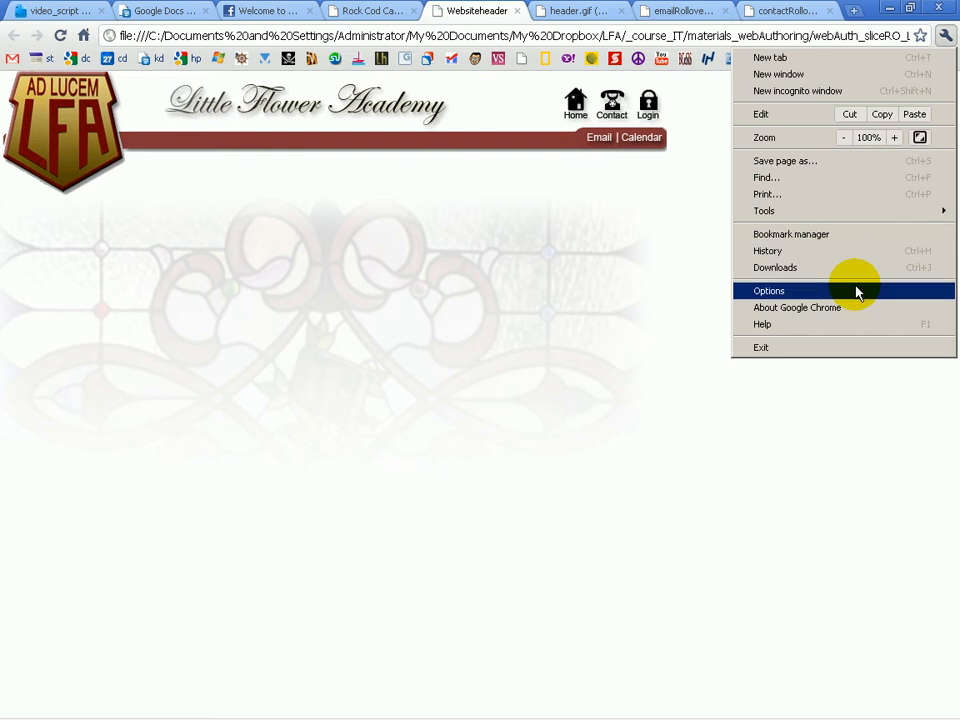
key(ctrl+u)
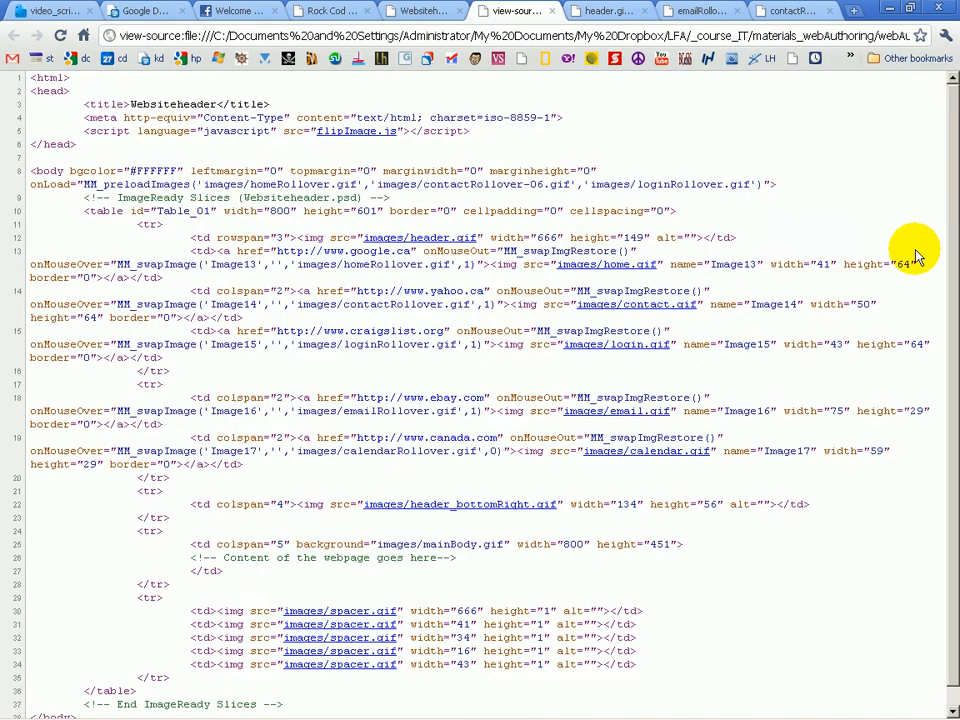
scroll(945, 261, down, 2)
scroll(951, 170, up, 2)
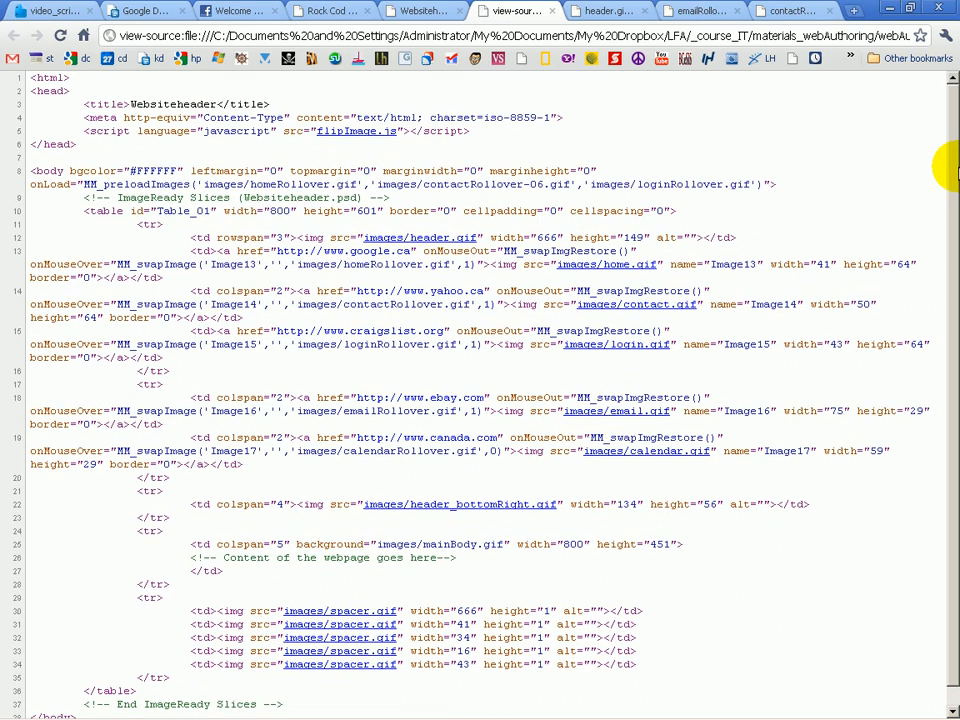
key(alt+Tab)
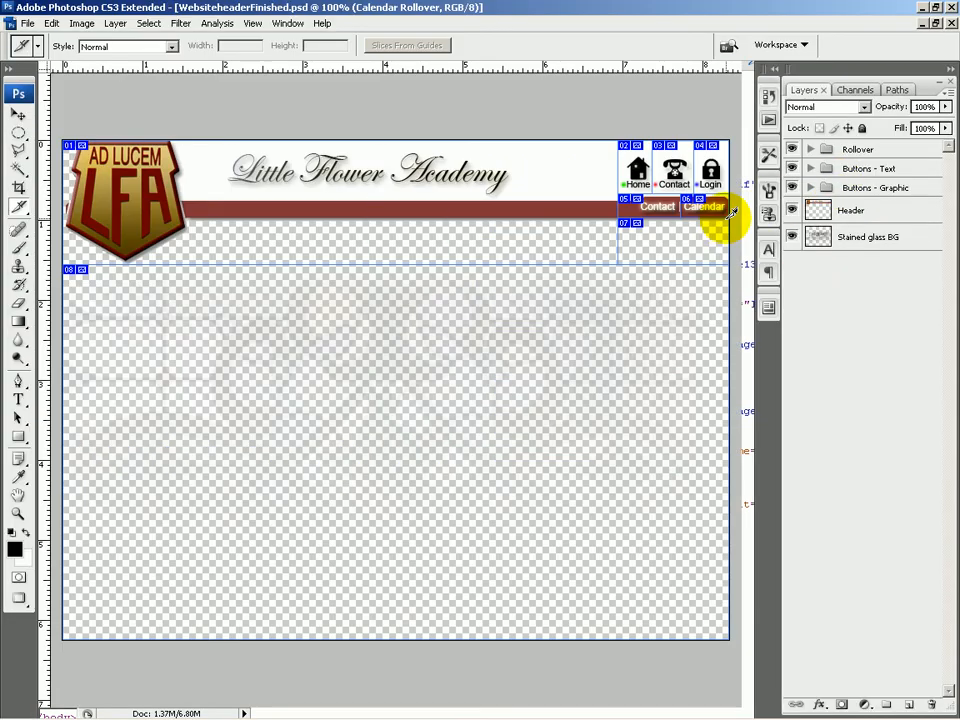
key(alt+Tab)
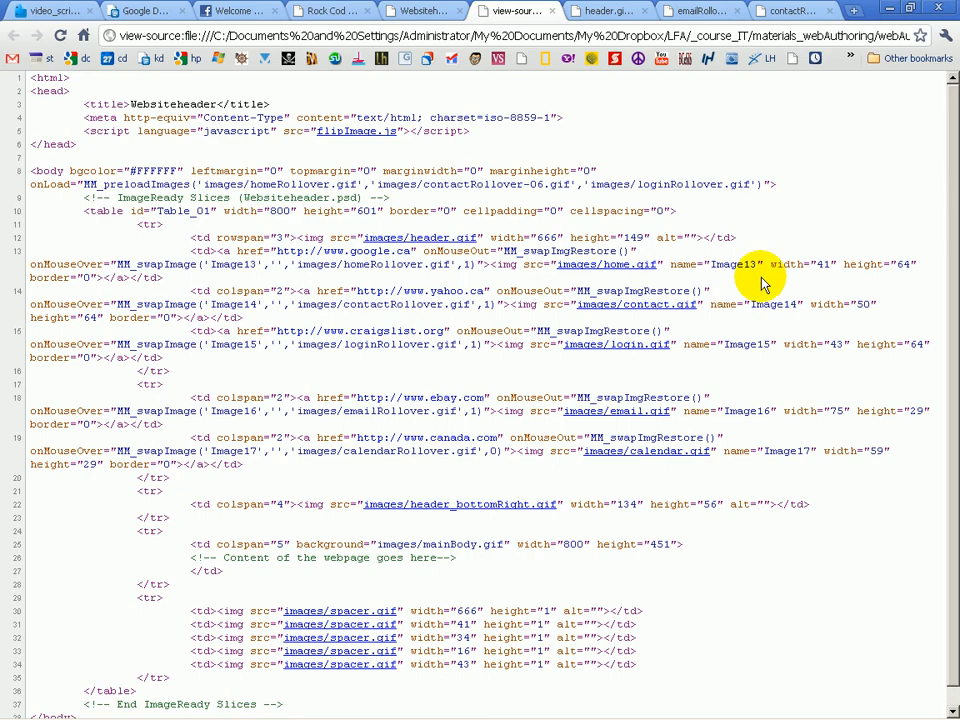
- Preview WebsiteheaderFinished.psd in Photoshop's Save for Web & Devices dialog and close it without saving
key(alt+Tab)
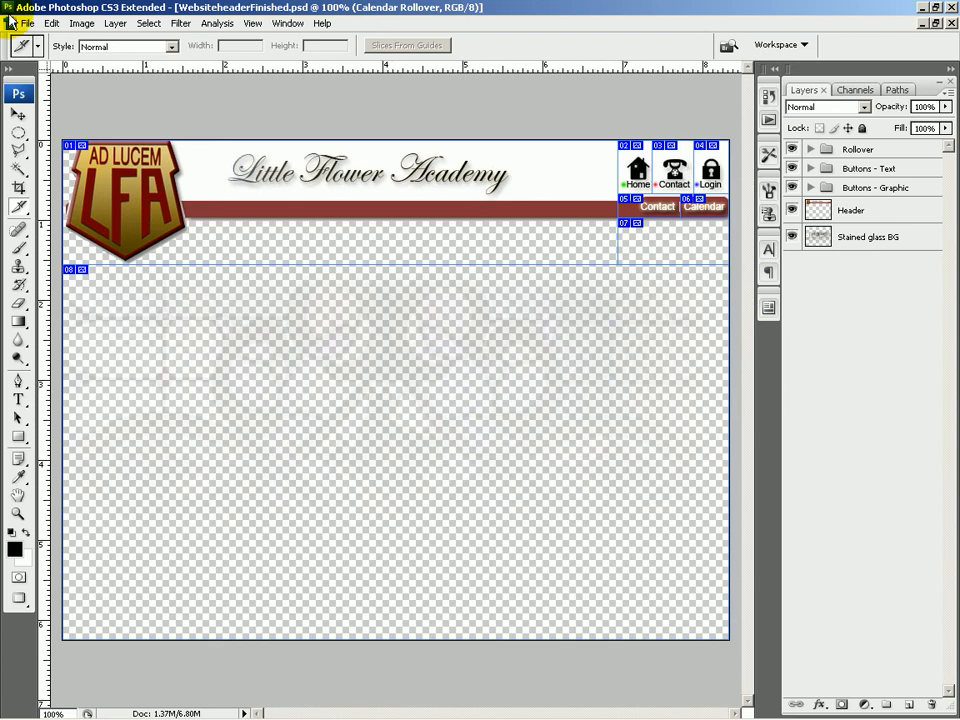
click(25, 23)
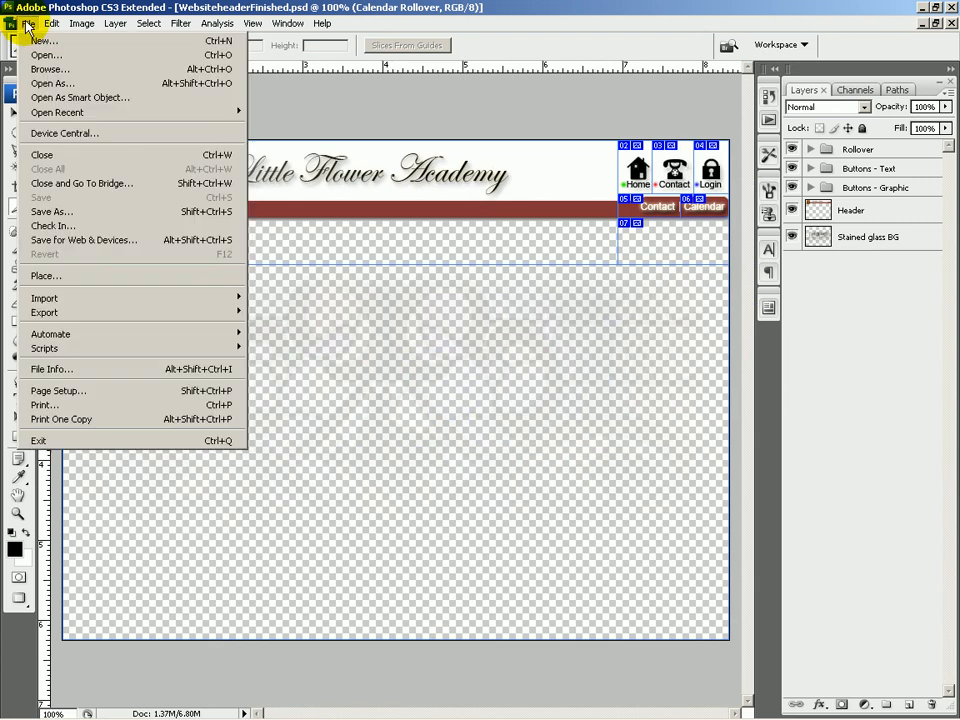
click(68, 239)
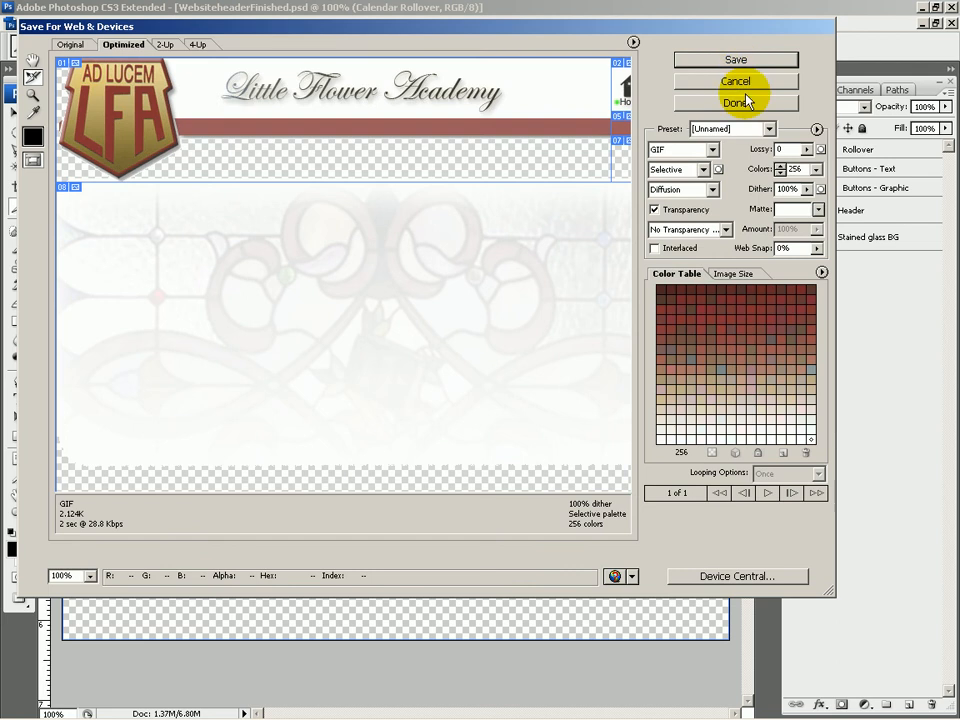
click(737, 81)
- Switch to the 0300_rolloversDone folder, look at Websiteheader.html, and open the images folder
key(alt+Tab)
key(Tab)
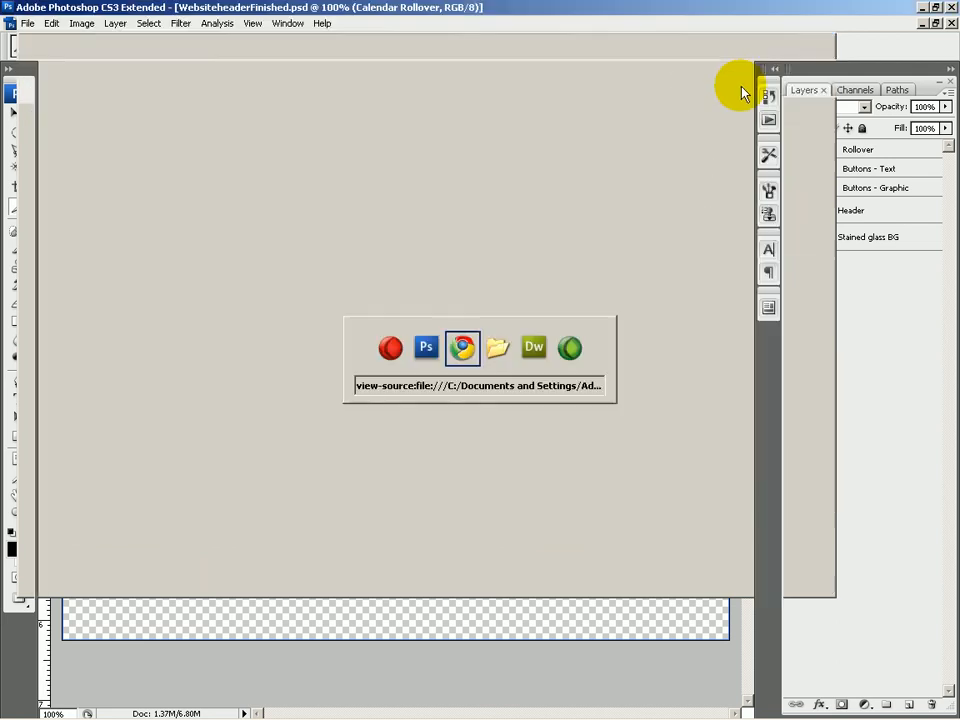
key(alt+Tab)
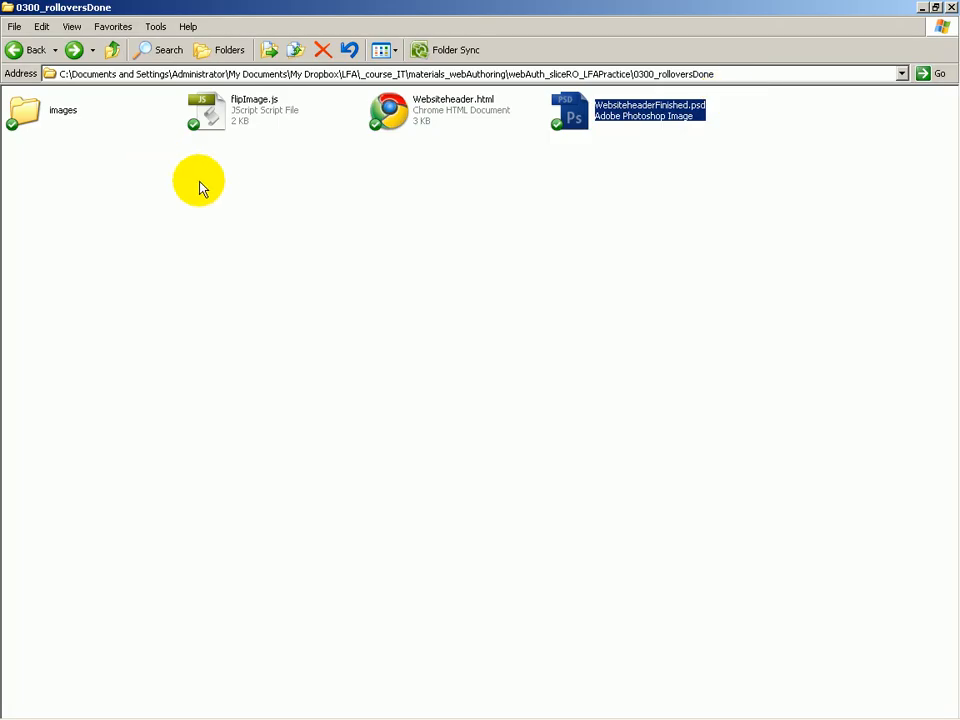
click(436, 122)
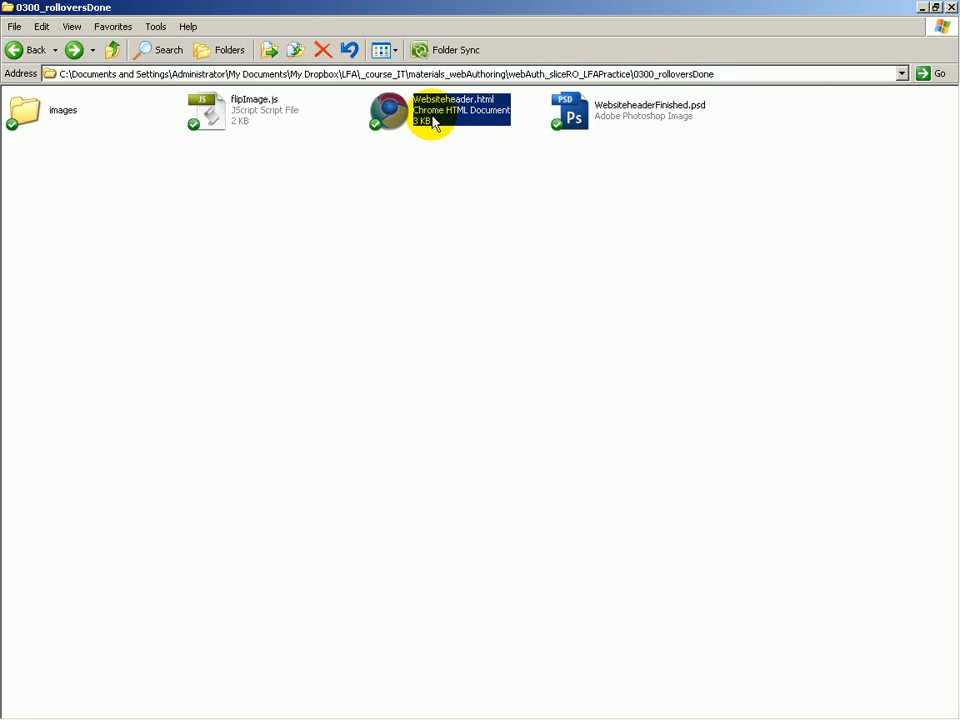
click(45, 116)
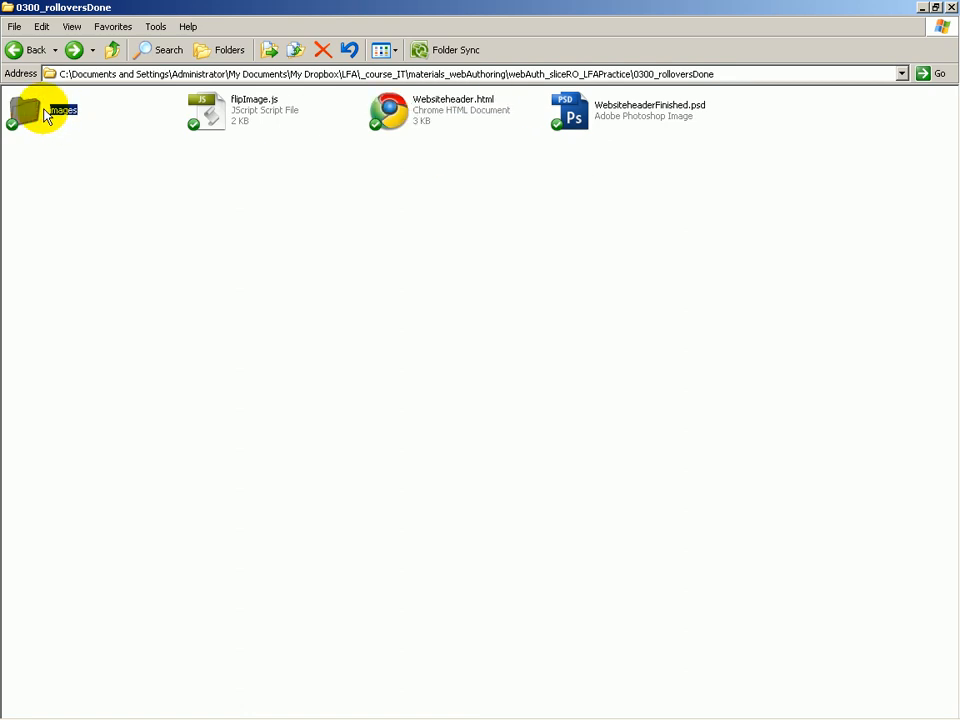
double_click(45, 116)
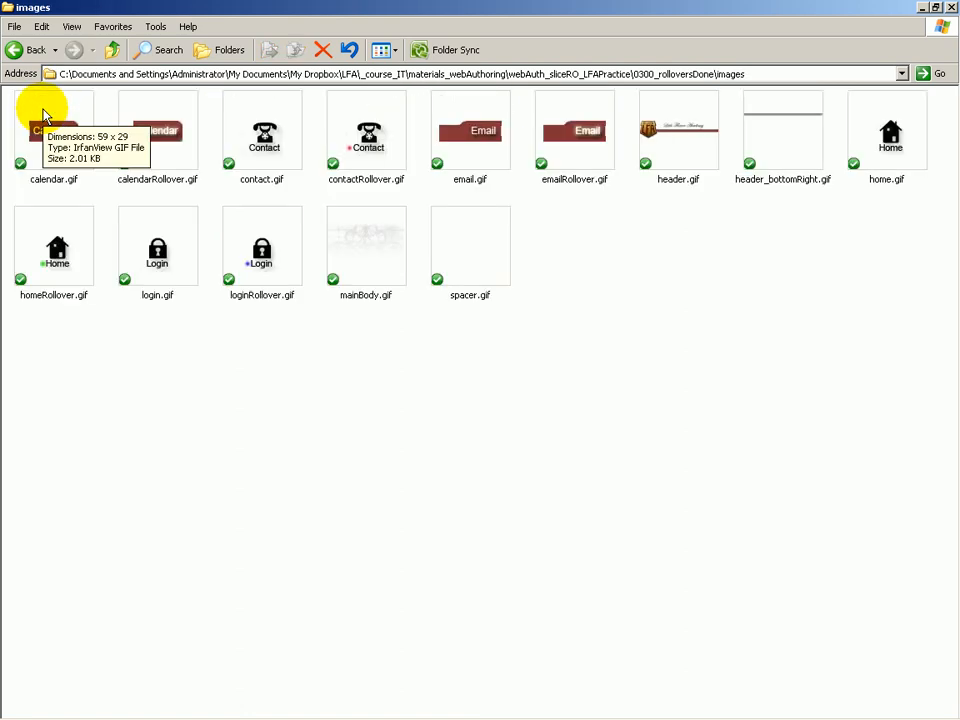
- Return to the Websiteheader page in Chrome and test the Home button's rollover effect
key(alt+Tab)
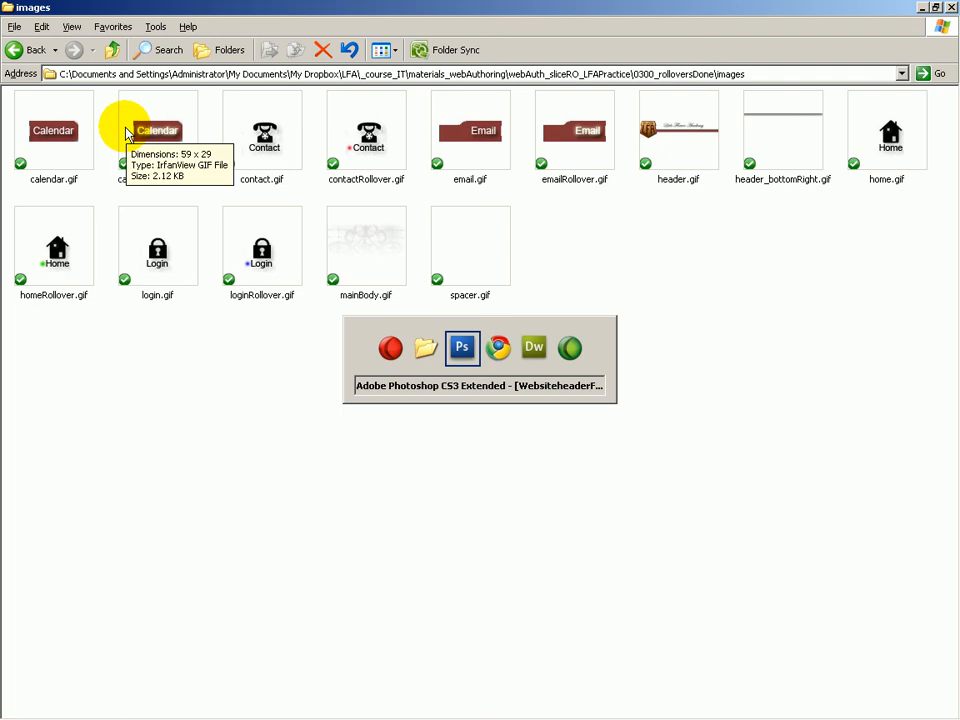
key(Tab)
key(Tab)
key(shift+Tab)
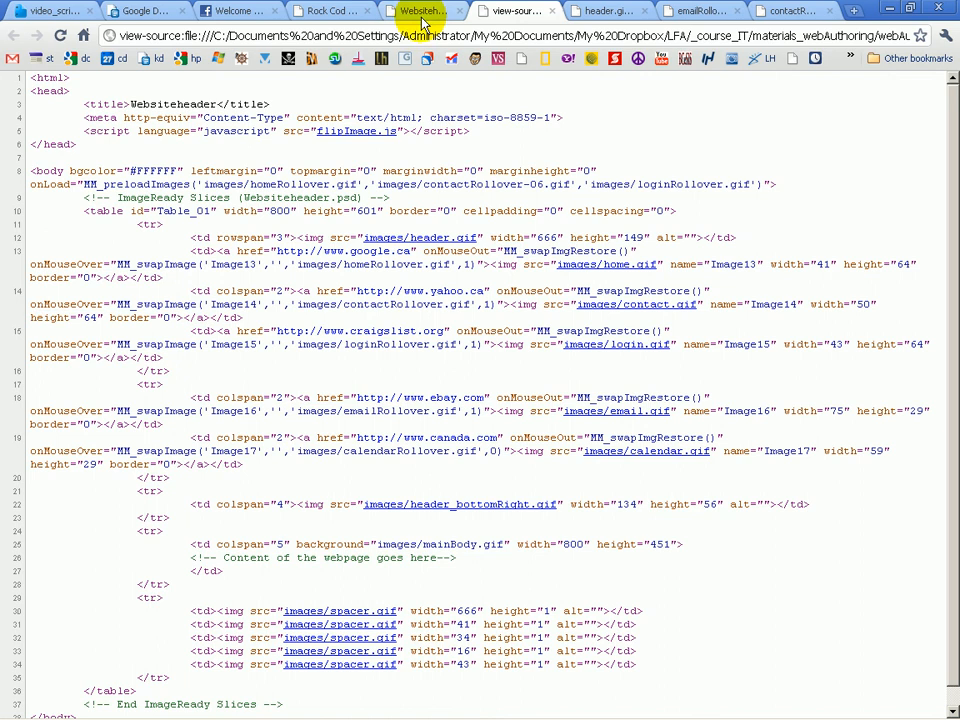
click(415, 16)
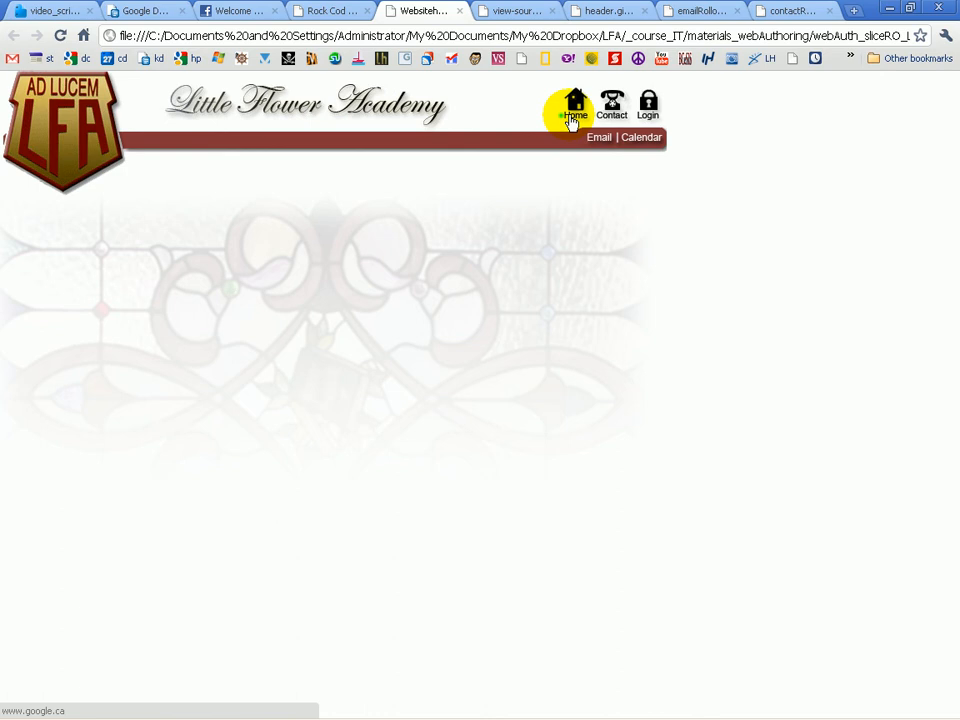
- Compare home.gif and homeRollover.gif in the images folder with the Home button's rollover on the Websiteheader page in Chrome
key(alt+Tab)
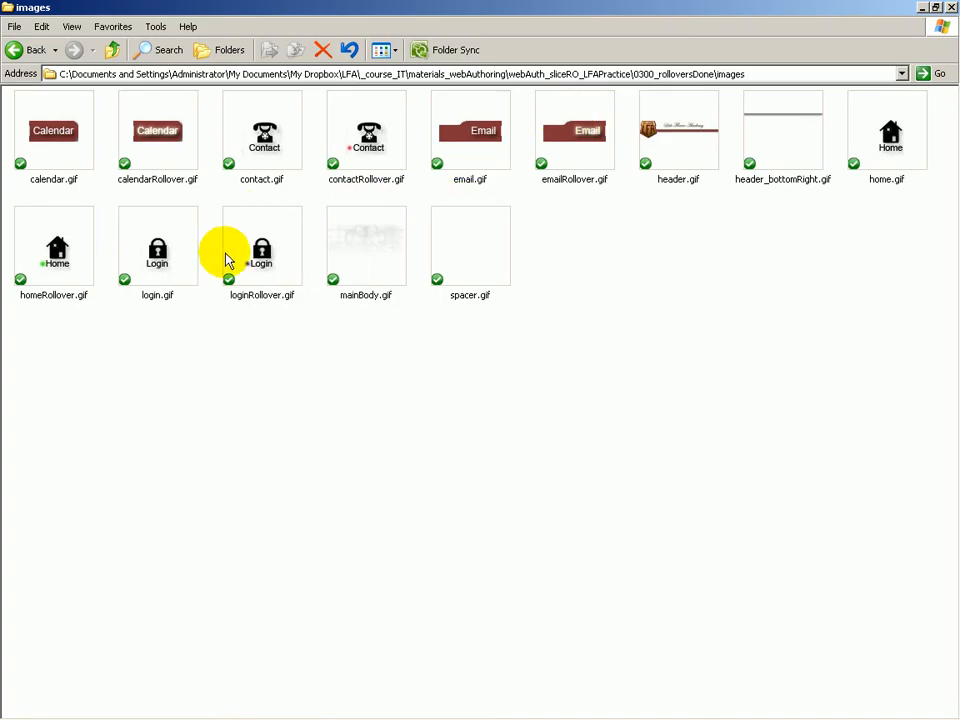
click(879, 156)
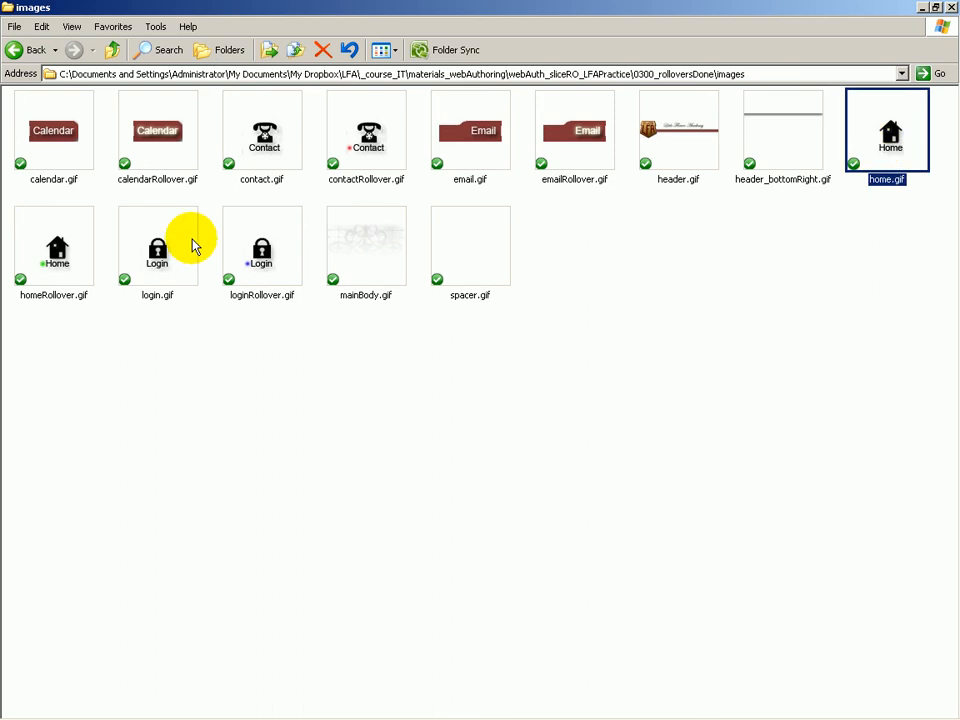
click(66, 266)
key(alt+Tab)
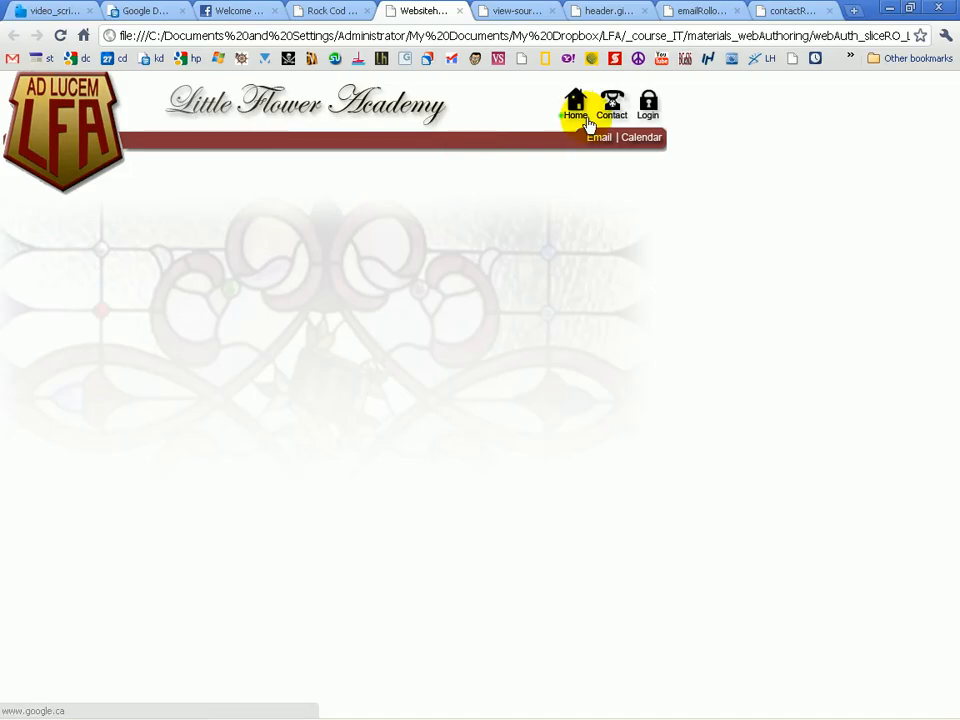
key(alt+Tab)
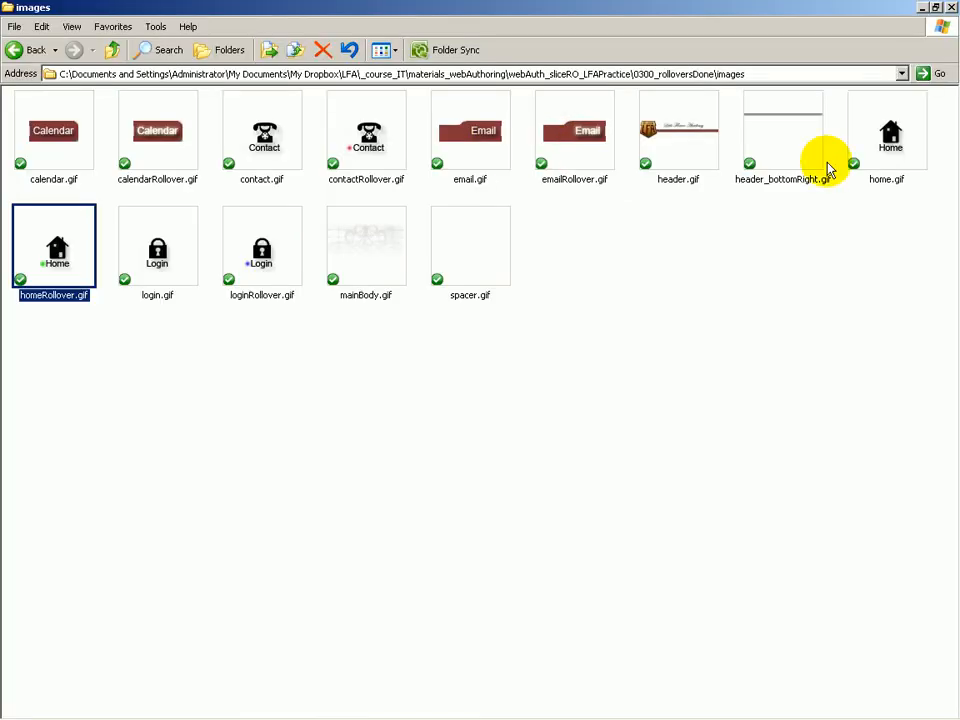
click(872, 147)
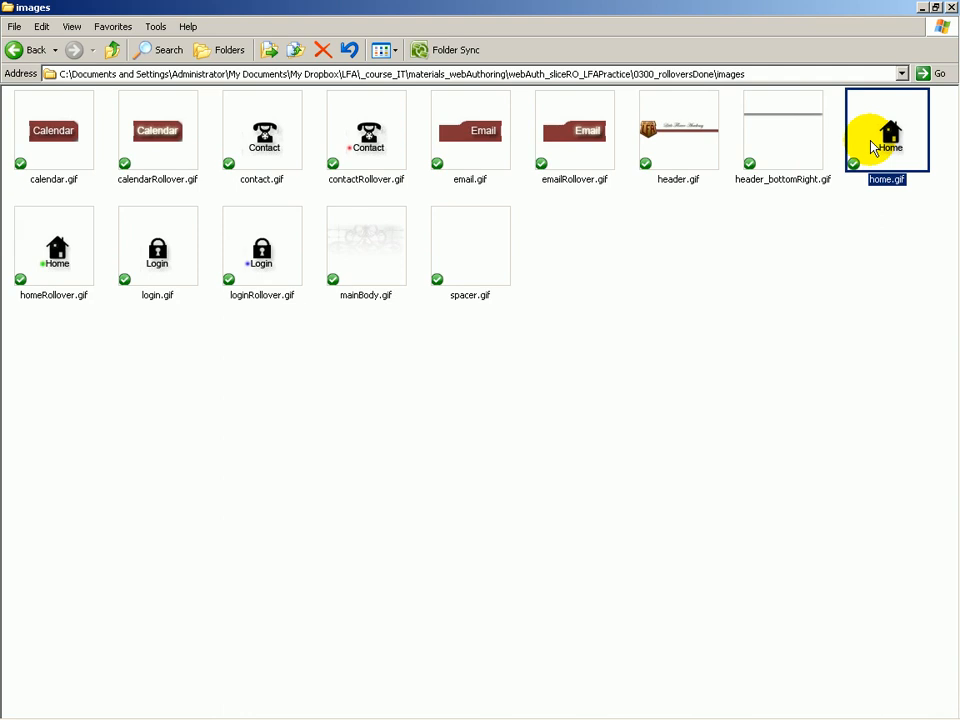
key(alt+Tab)
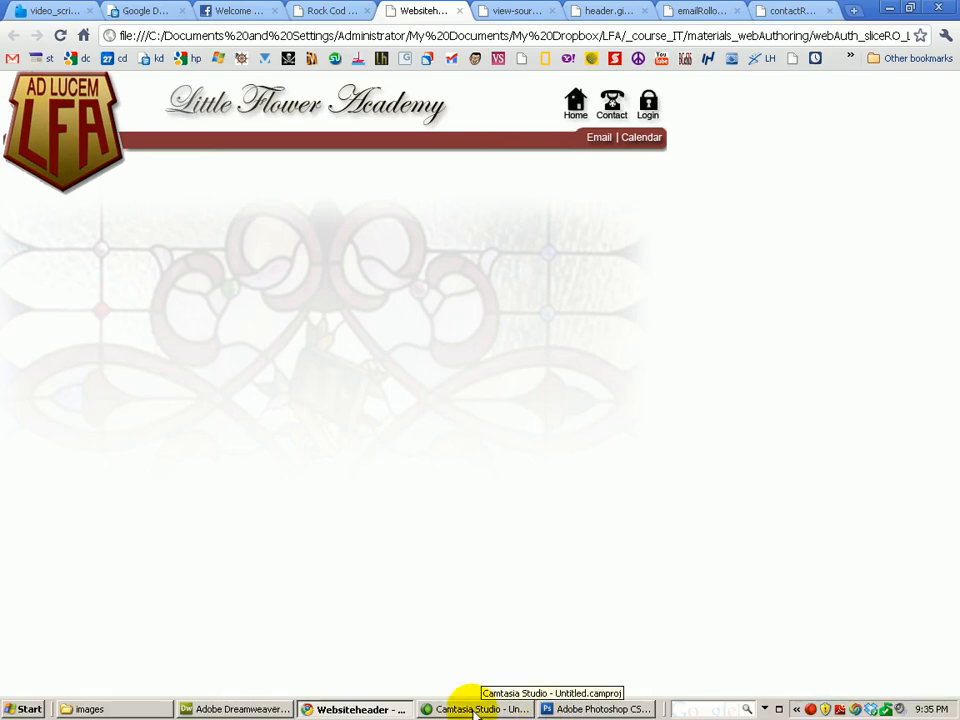
- Switch to Dreamweaver, show Websiteheader.html in Design view and select the Home button image
click(218, 709)
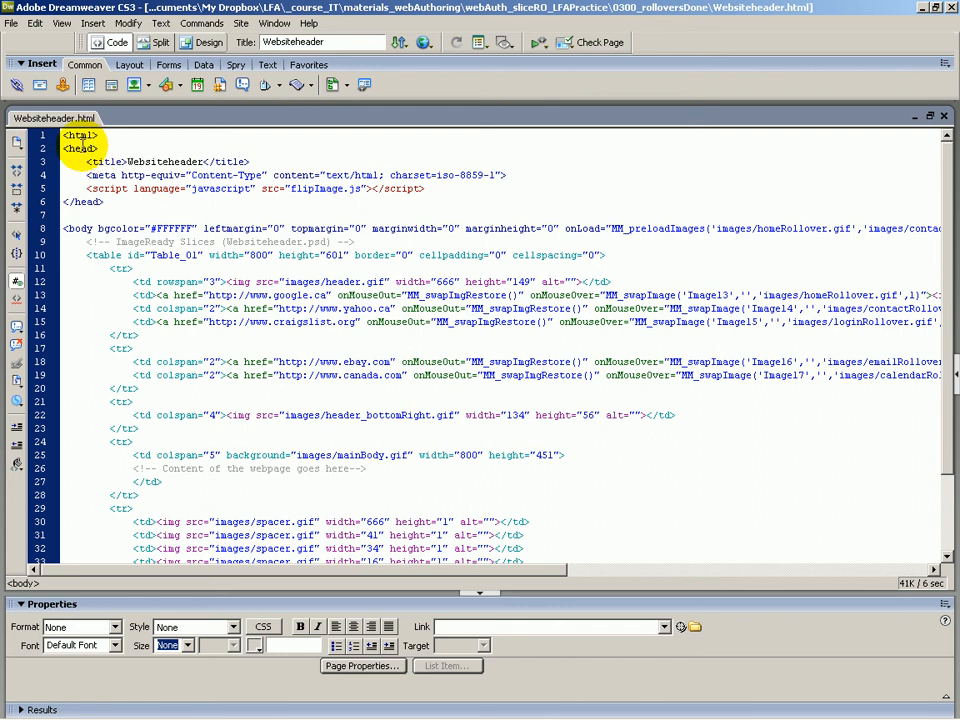
click(195, 44)
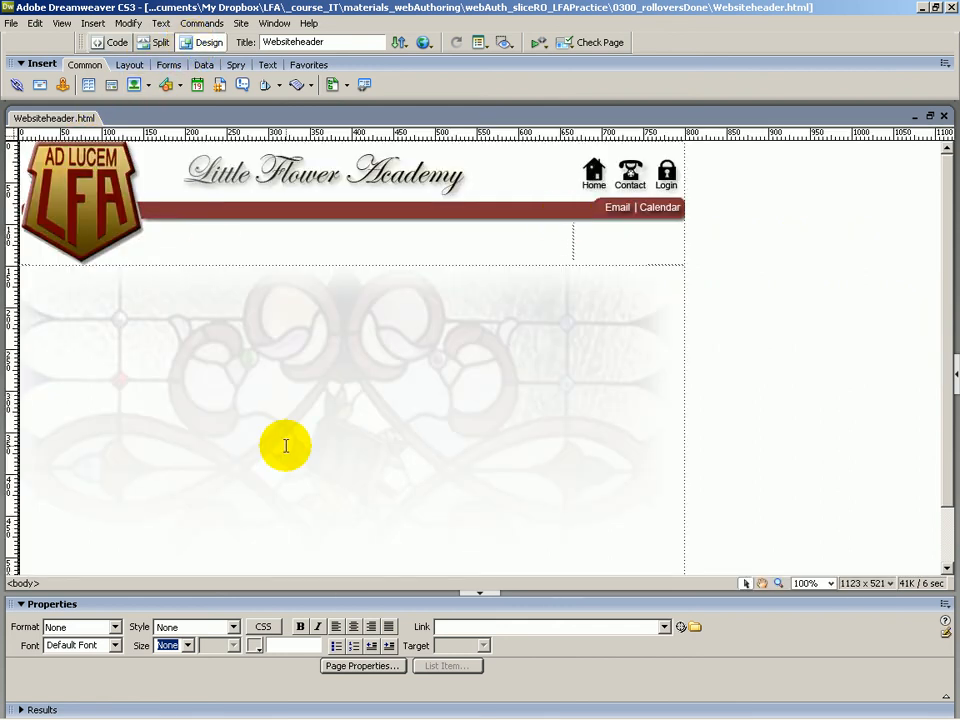
click(587, 175)
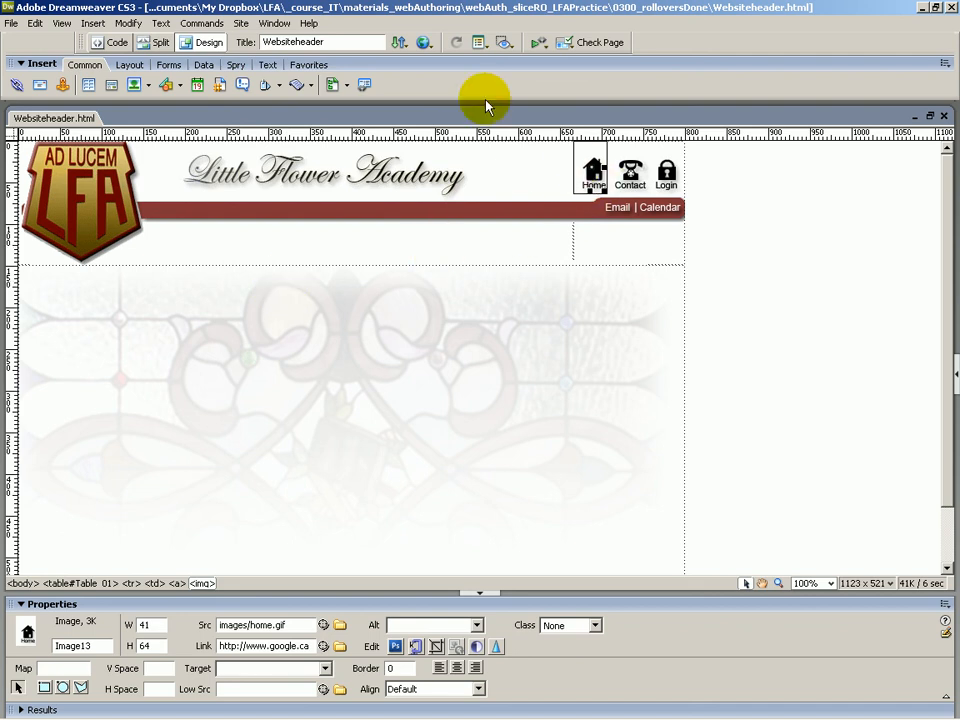
- Open the Insert Rollover Image dialog and examine its original image and rollover image settings
click(94, 25)
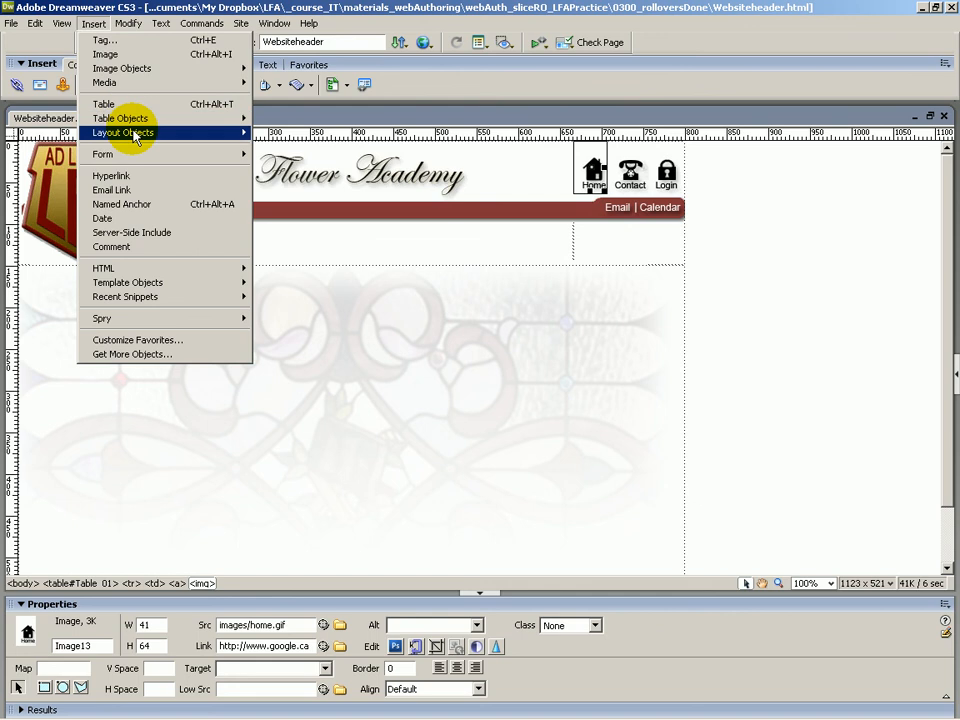
mouse_move(182, 70)
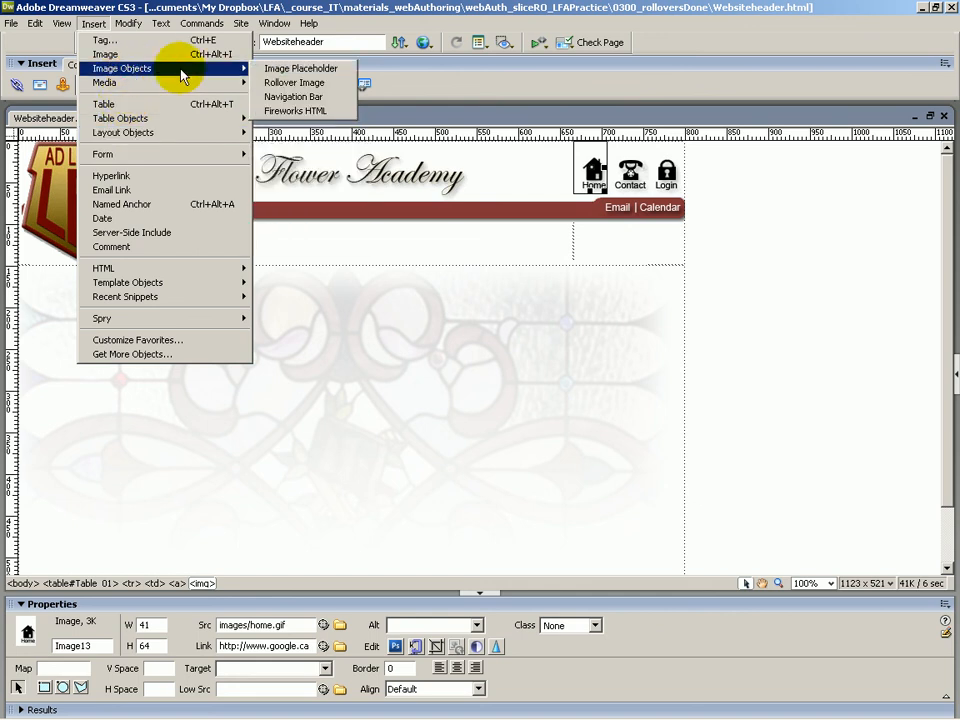
click(305, 84)
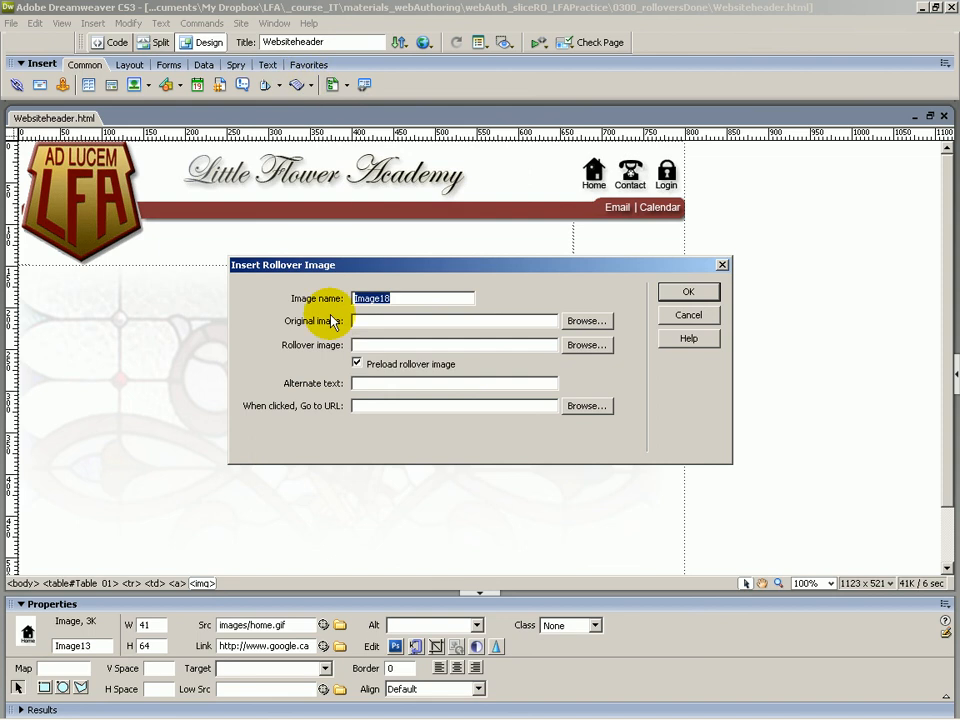
click(375, 321)
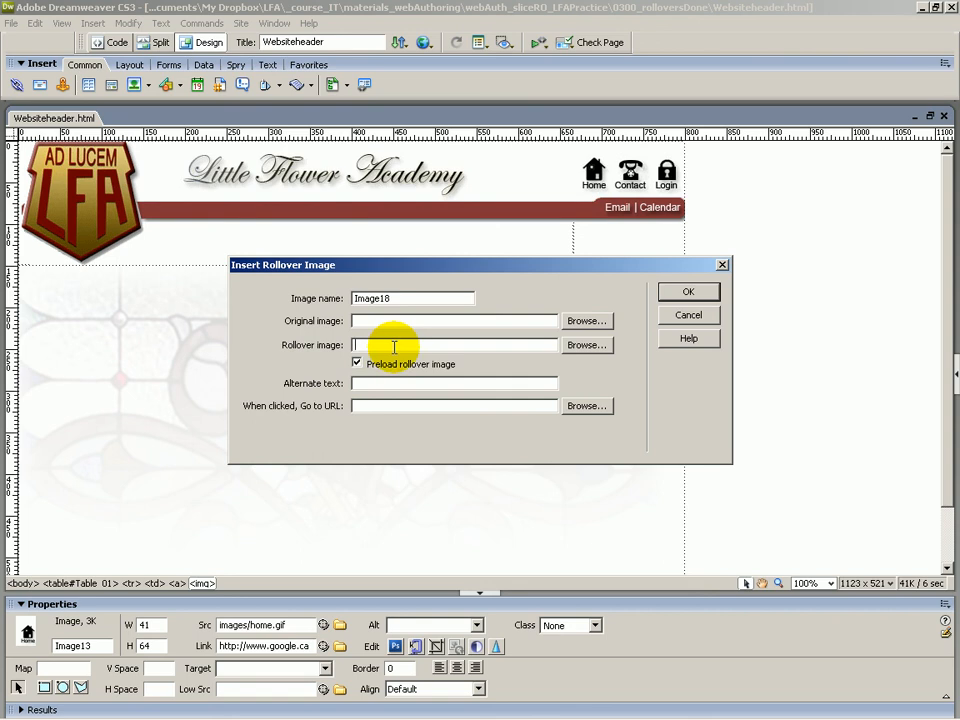
click(364, 322)
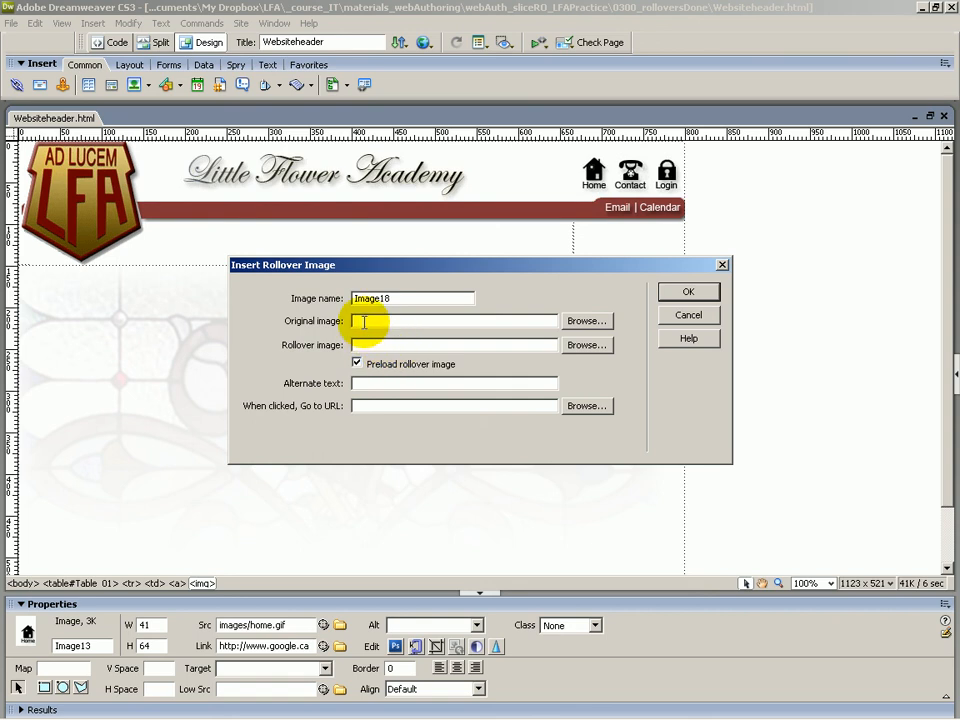
click(371, 347)
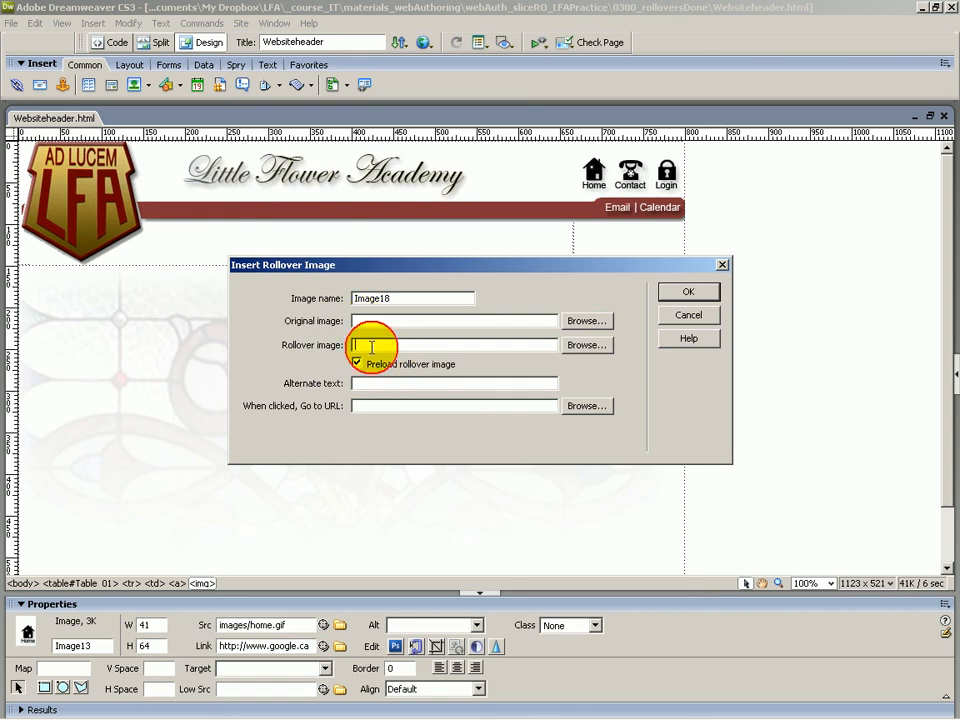
- Switch to the images folder and compare the normal and rollover GIF pairs for Contact, Home and Login
key(alt+Tab)
key(alt+Tab)
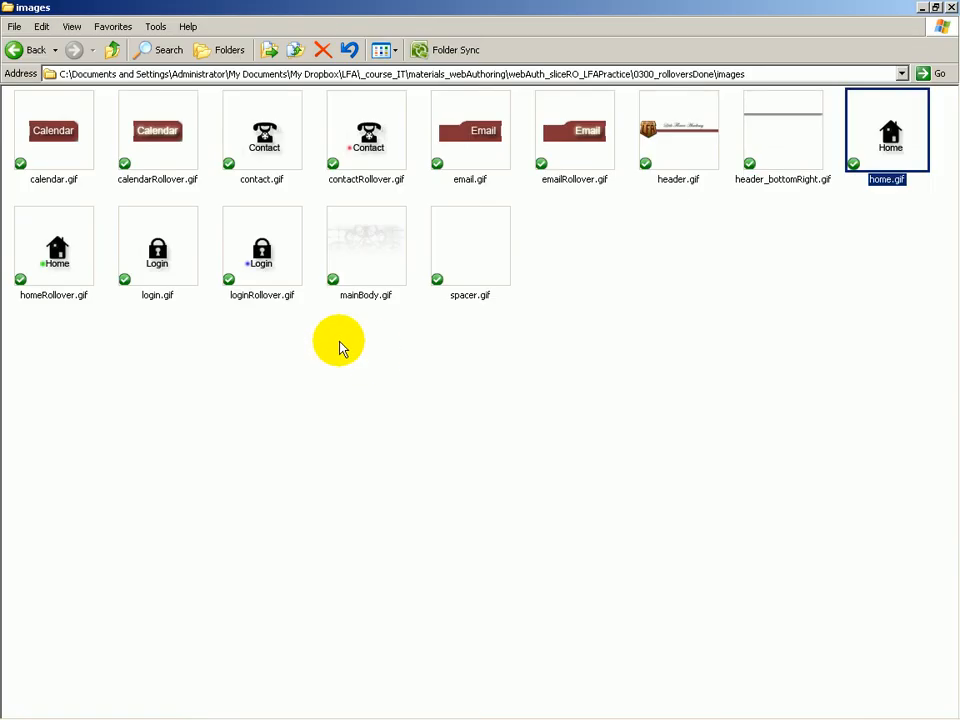
click(295, 140)
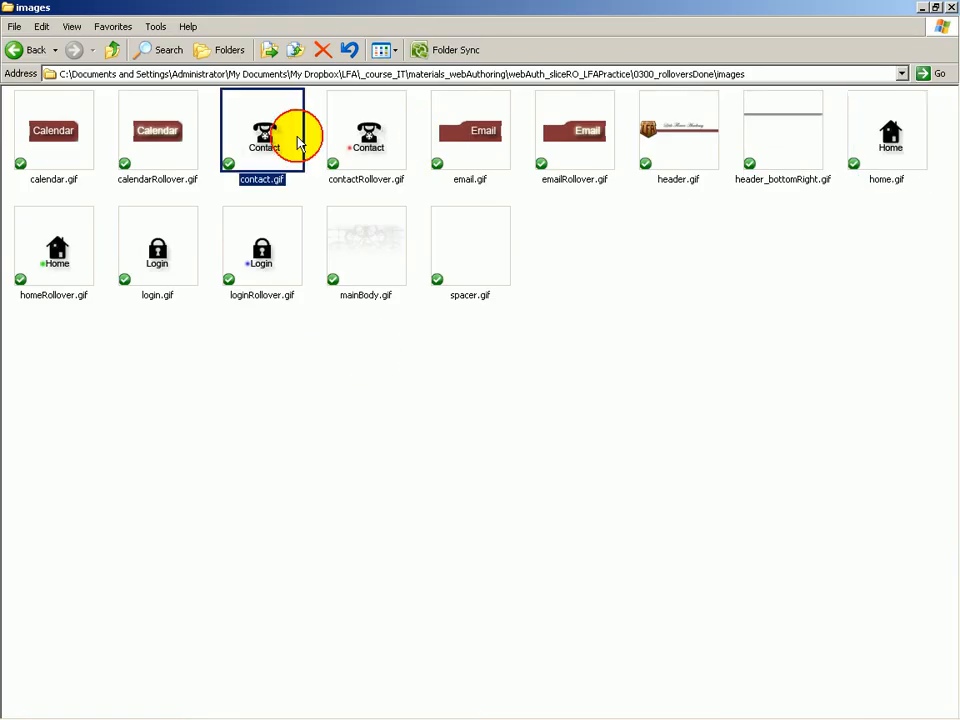
click(368, 143)
click(260, 135)
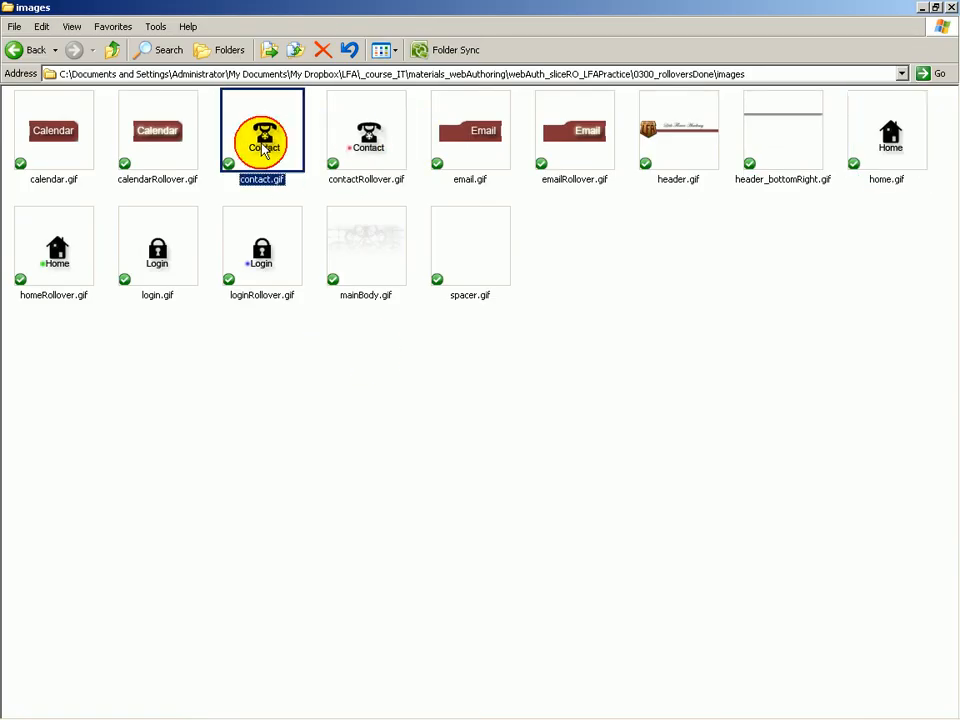
ctrl+click(348, 155)
click(889, 122)
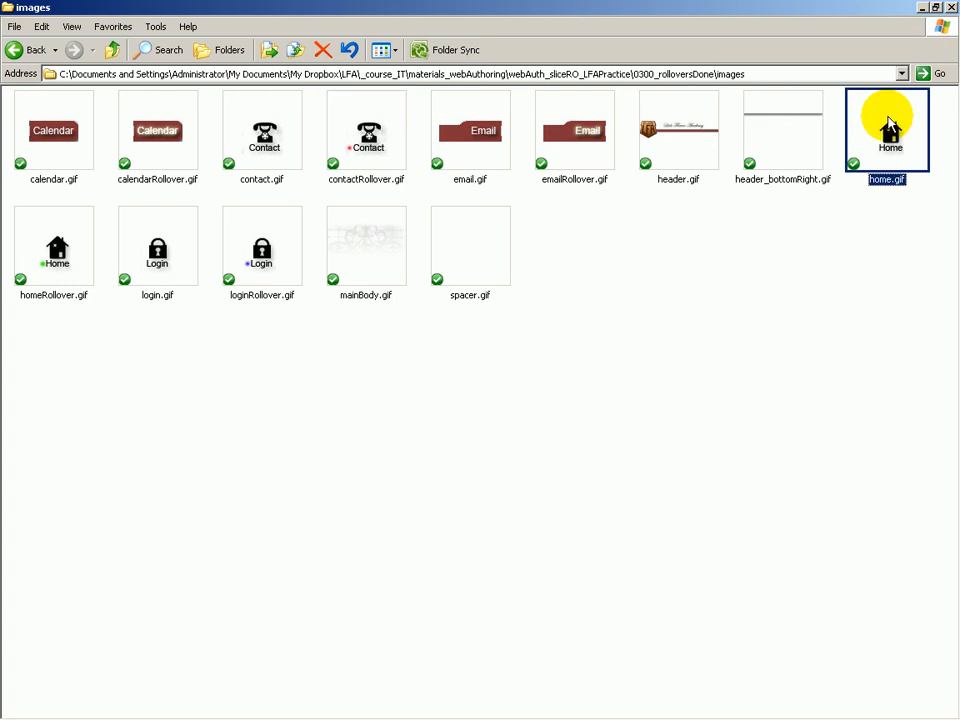
ctrl+click(58, 275)
click(157, 268)
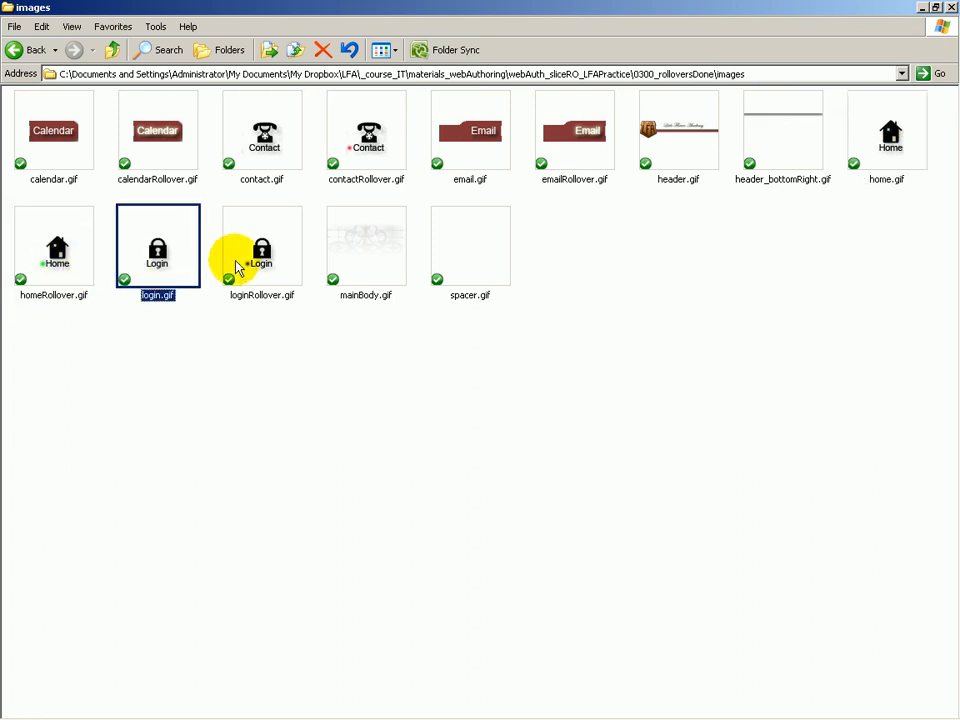
ctrl+click(259, 266)
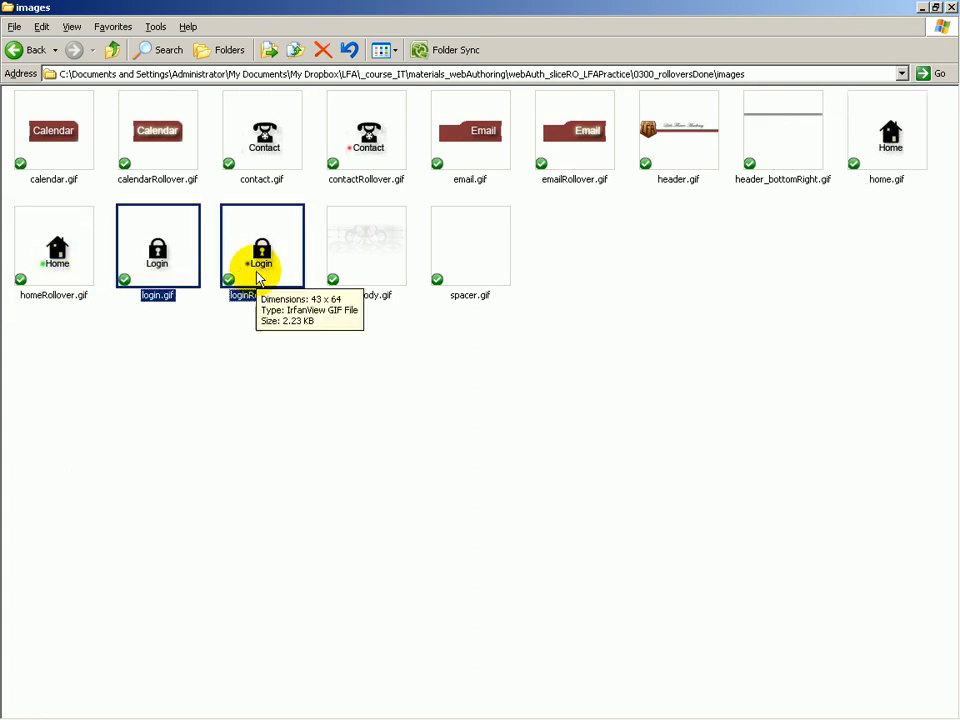
- Switch to Photoshop and preview WebsiteheaderFinished.psd with the Rollover layer group hidden and shown again
key(alt+Tab)
key(alt+Tab)
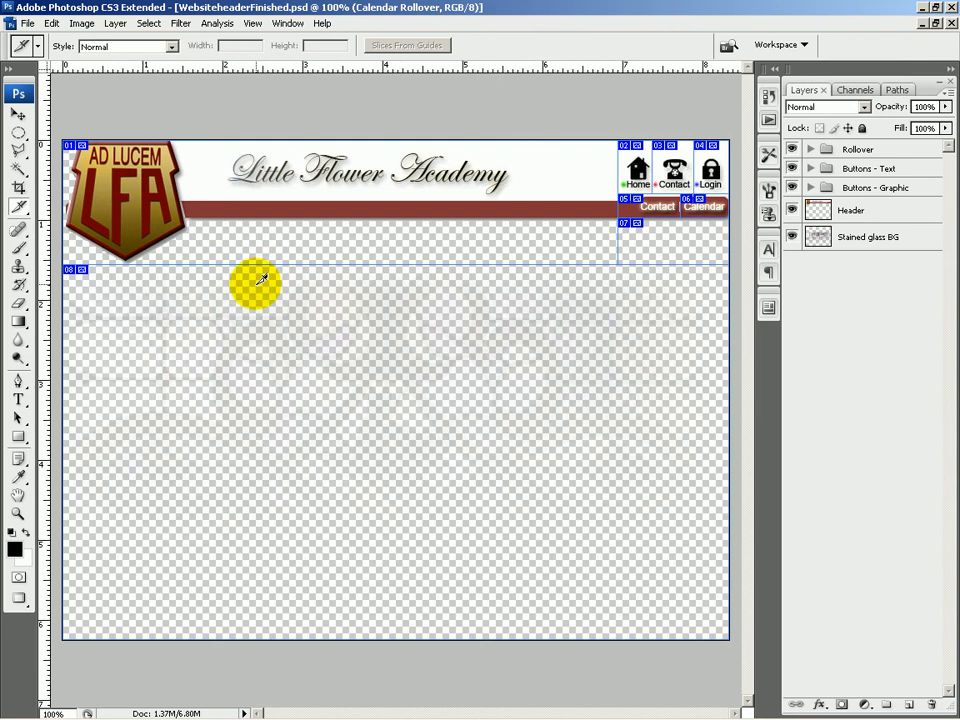
click(792, 149)
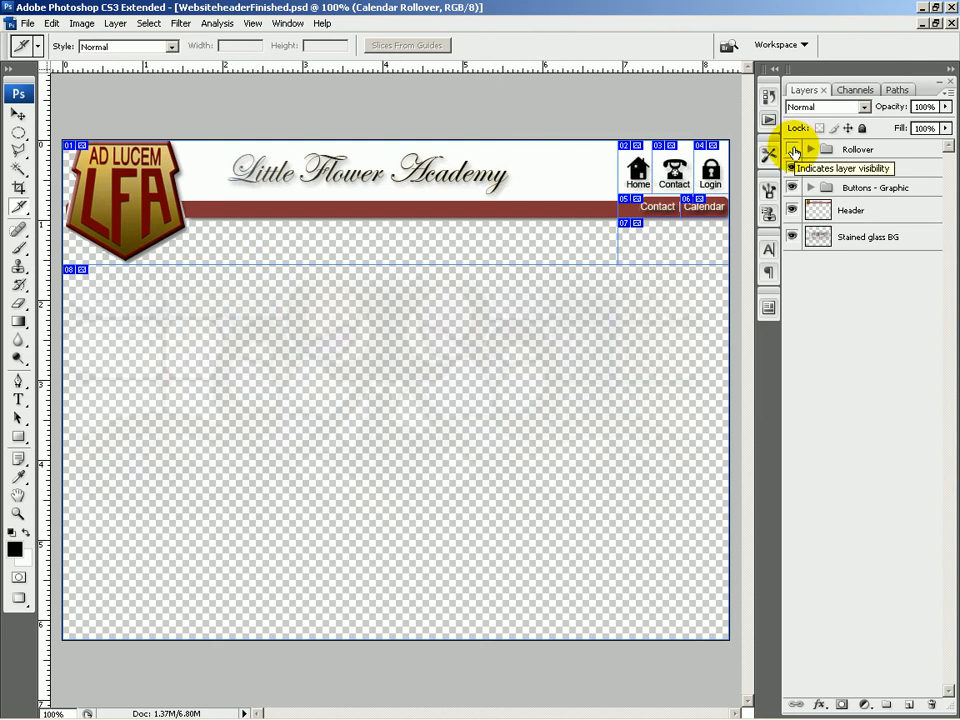
click(792, 149)
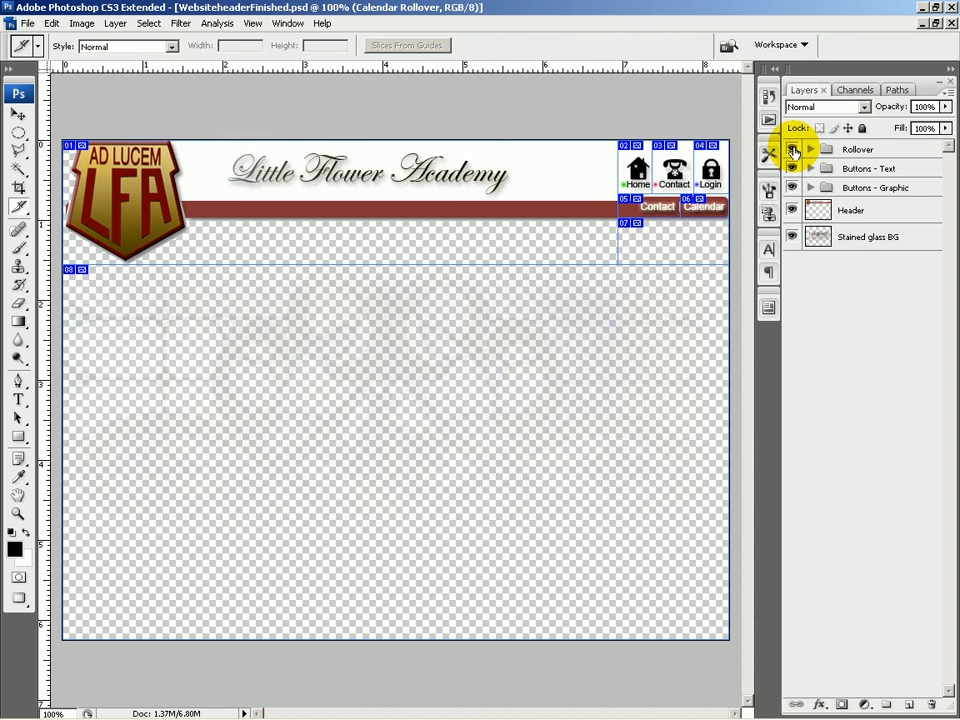
- Return to Dreamweaver, close the Insert Rollover Image dialog without inserting anything, and switch to the Websiteheader page in Chrome
key(alt+Tab)
key(alt+Tab)
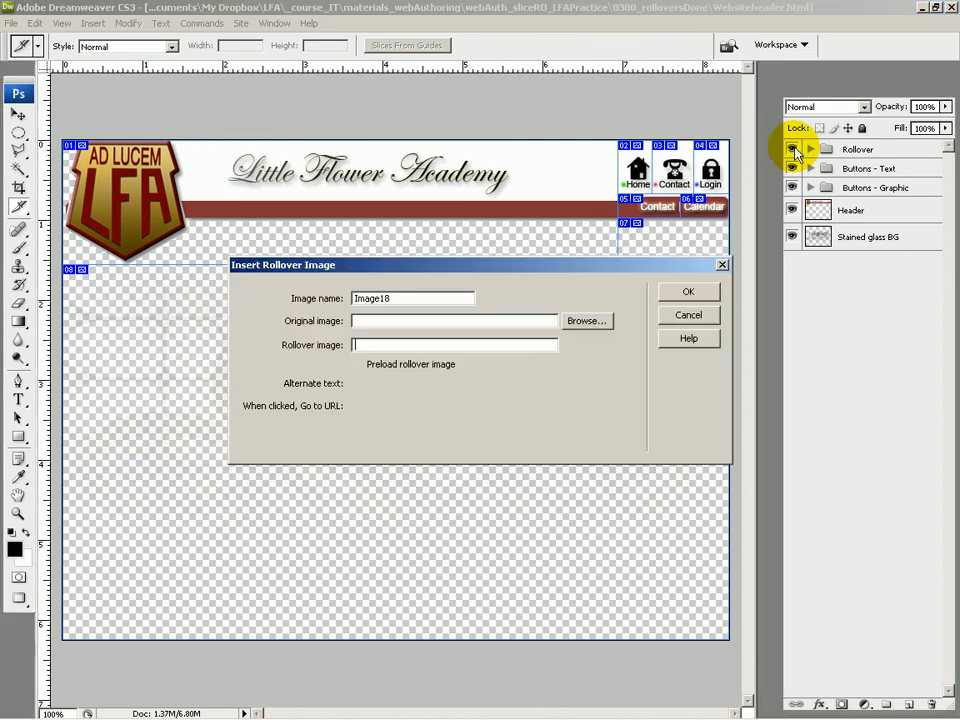
click(688, 316)
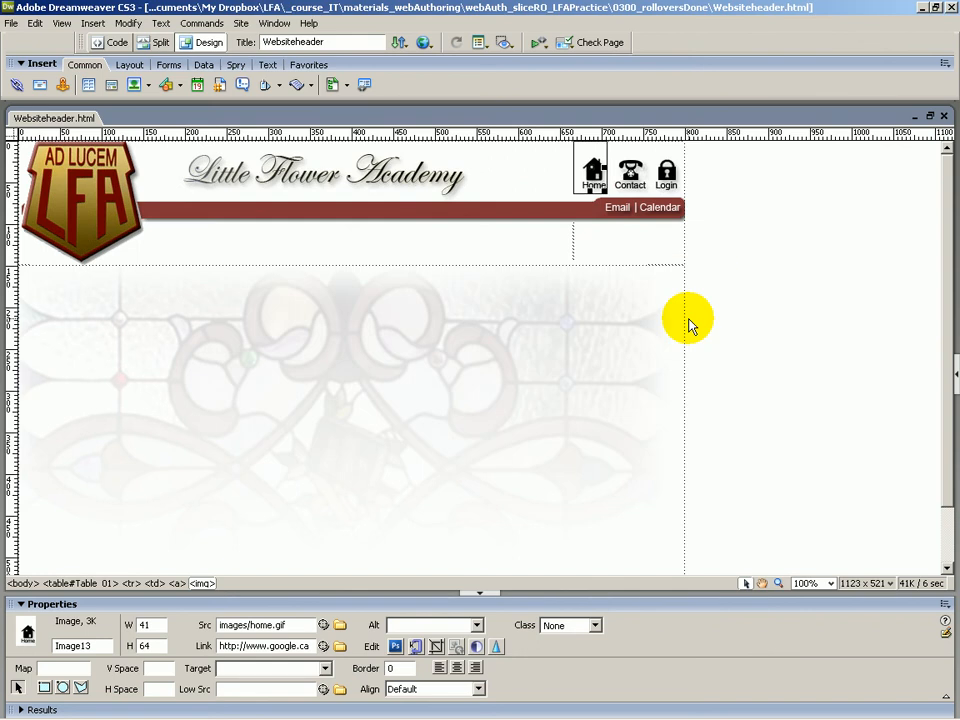
key(alt+Tab)
key(alt+Tab)
key(alt+Tab)
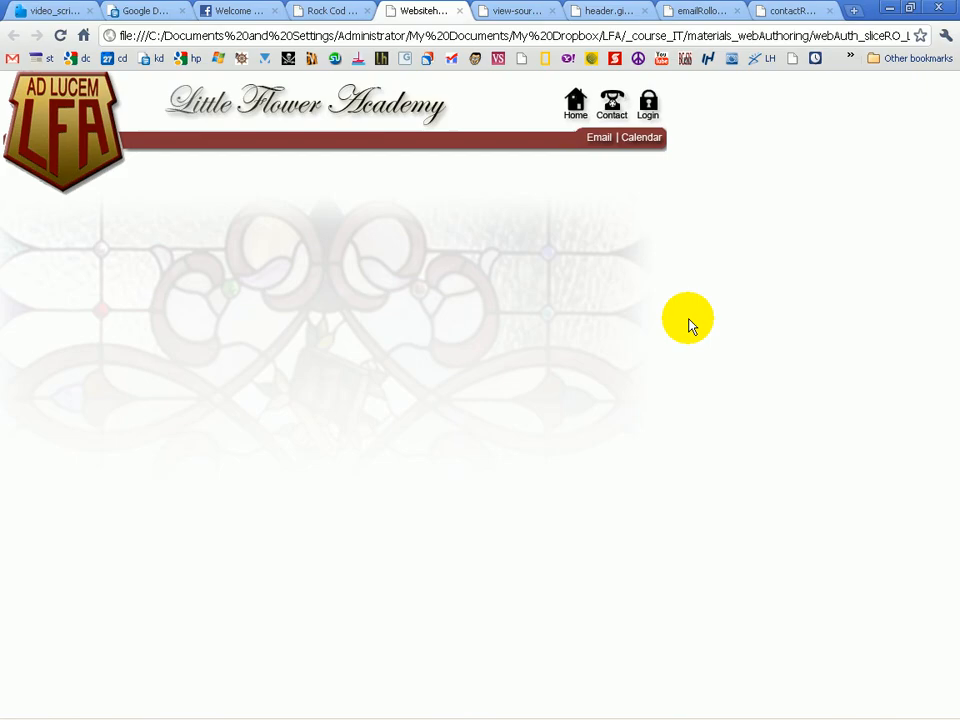